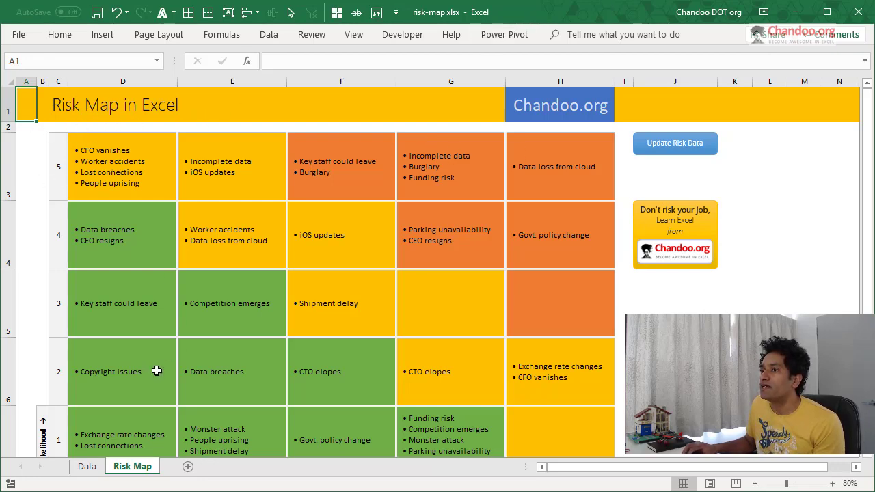
Scroll the Risk Map sheet to review the colour-coded grid of bulleted risks
{"action": "scroll", "coordinate": [158, 373], "scroll_direction": "down", "scroll_amount": 1}
{"action": "scroll", "coordinate": [160, 369], "scroll_direction": "up", "scroll_amount": 1}
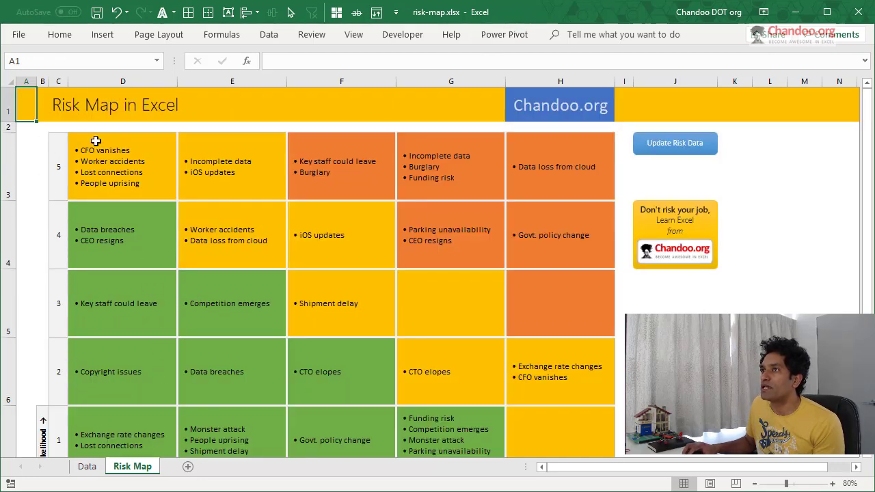
Hide the row and column headings and the formula bar on the Risk Map sheet
{"action": "left_click", "coordinate": [353, 35]}
{"action": "left_click", "coordinate": [228, 77]}
{"action": "left_click", "coordinate": [232, 60]}
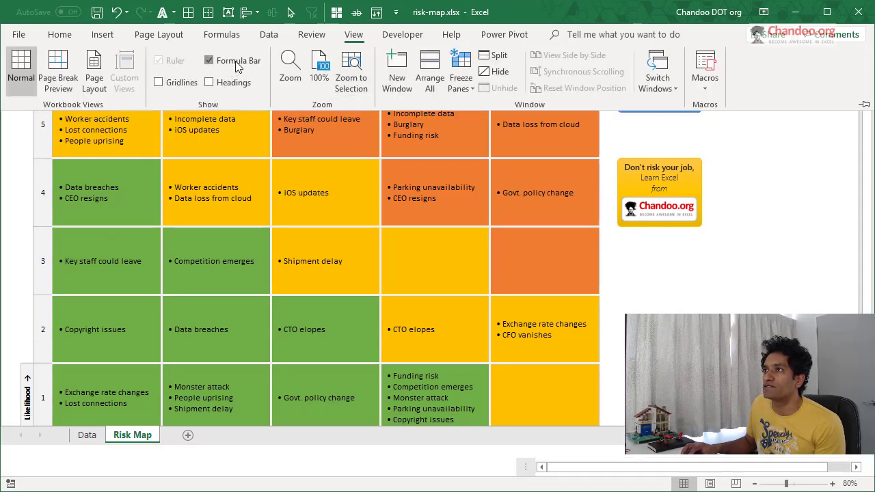
{"action": "left_click", "coordinate": [353, 34]}
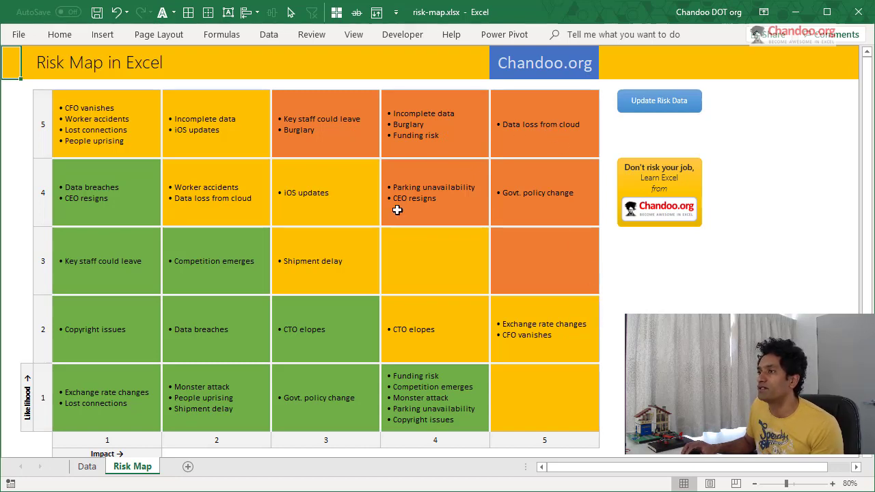
{"action": "left_click", "coordinate": [87, 467]}
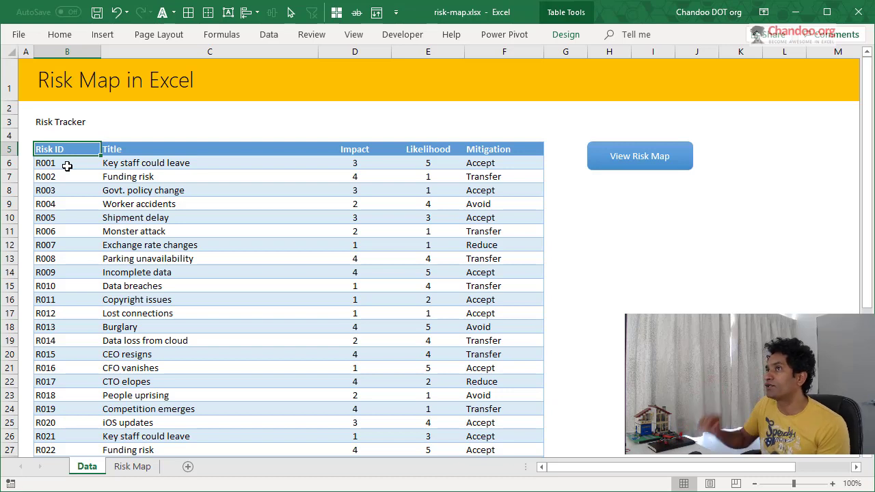
{"action": "left_click", "coordinate": [90, 164]}
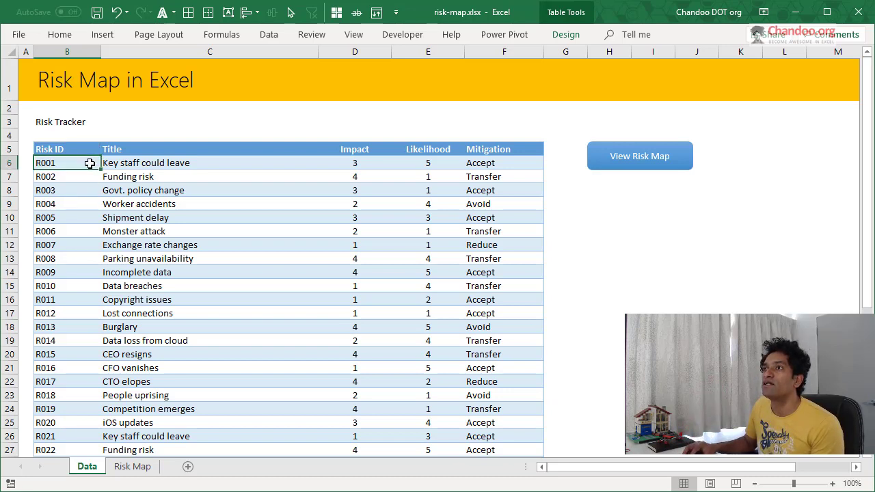
{"action": "left_click", "coordinate": [157, 164]}
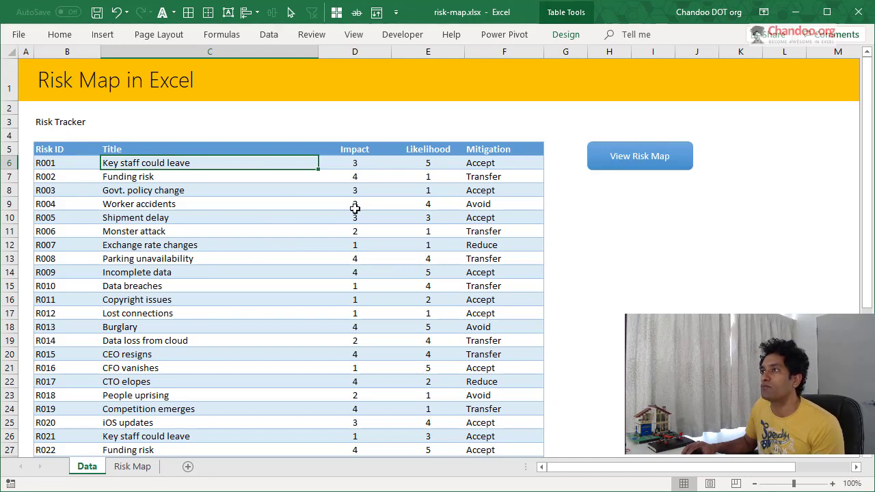
{"action": "left_click", "coordinate": [361, 150]}
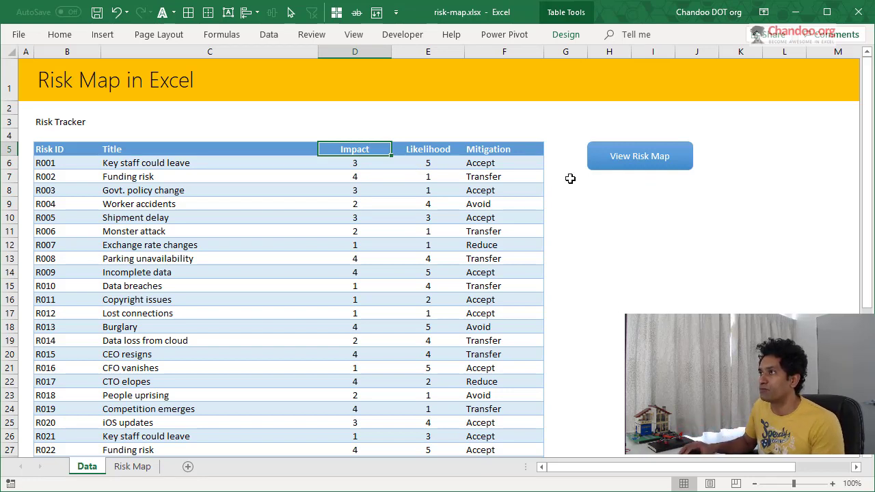
{"action": "left_click", "coordinate": [510, 150]}
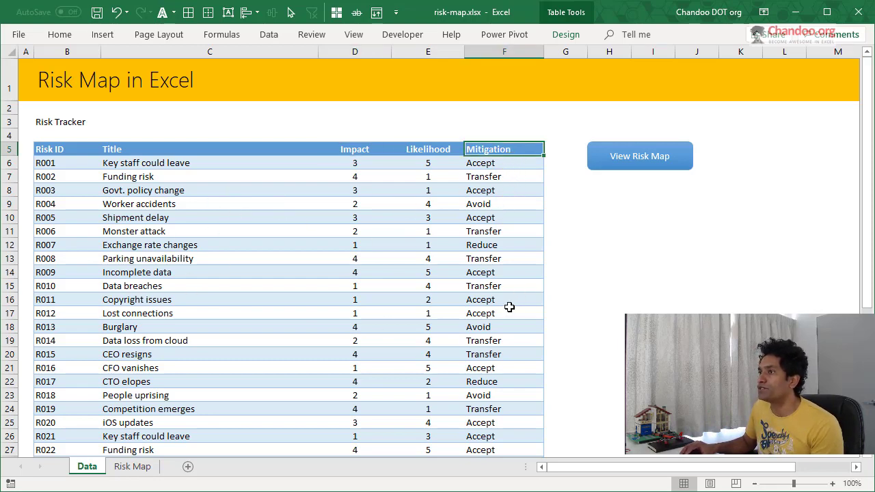
{"action": "scroll", "coordinate": [508, 305], "scroll_direction": "down", "scroll_amount": 3}
{"action": "scroll", "coordinate": [508, 305], "scroll_direction": "up", "scroll_amount": 3}
{"action": "left_click", "coordinate": [512, 163]}
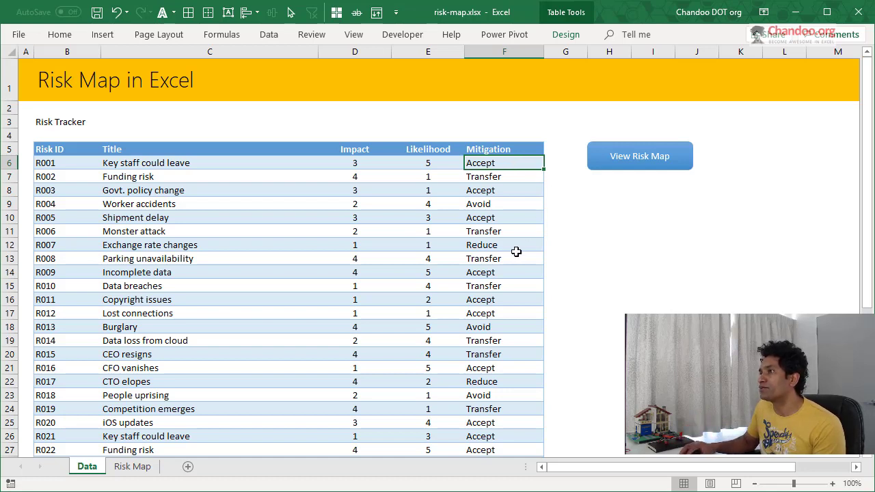
{"action": "left_click", "coordinate": [503, 245]}
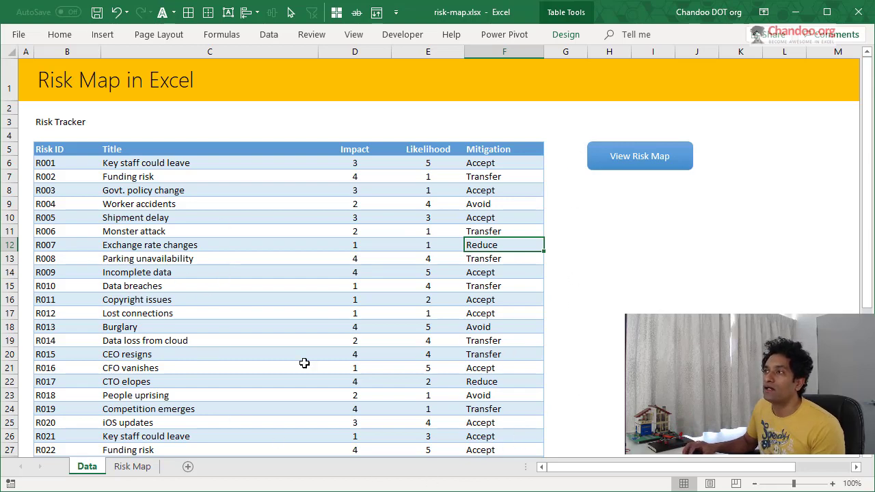
{"action": "left_click", "coordinate": [137, 471]}
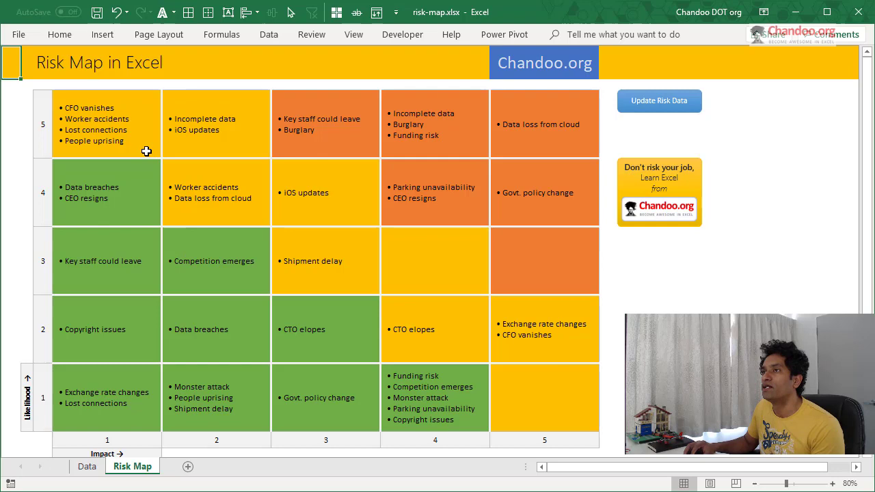
Go to the Data sheet and select risk R001's Impact value
{"action": "left_click", "coordinate": [131, 123]}
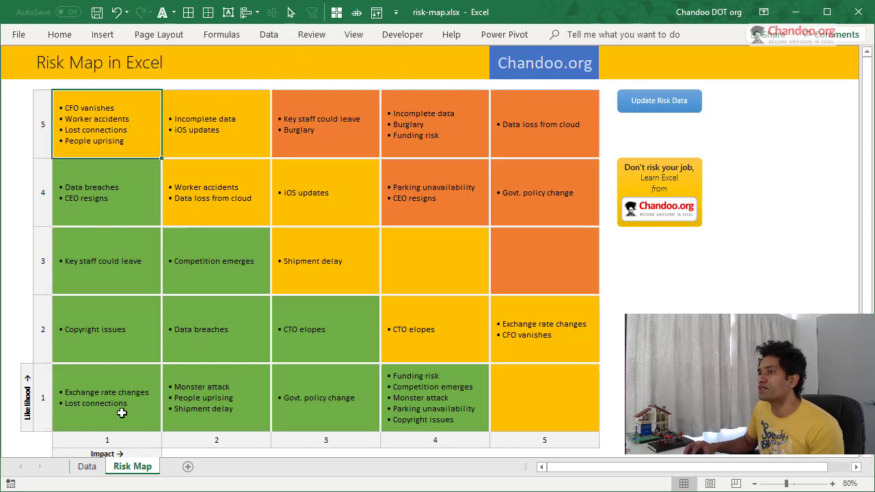
{"action": "left_click", "coordinate": [87, 466]}
{"action": "left_click", "coordinate": [199, 167]}
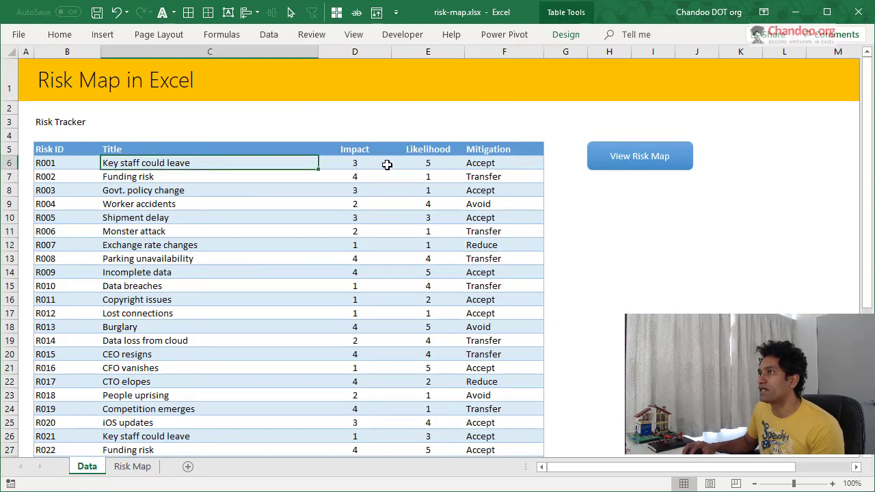
{"action": "left_click", "coordinate": [386, 166]}
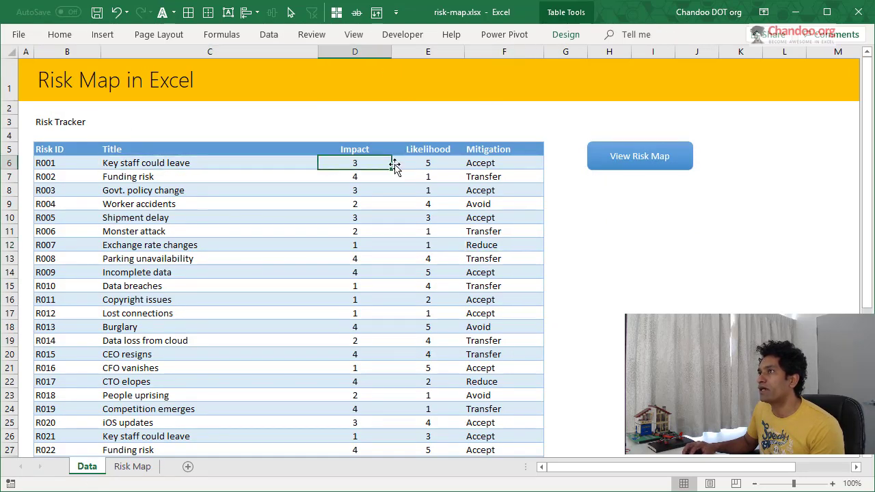
Show the formula bar again on the Data sheet, keeping gridlines off
{"action": "left_click", "coordinate": [354, 36]}
{"action": "left_click", "coordinate": [158, 82]}
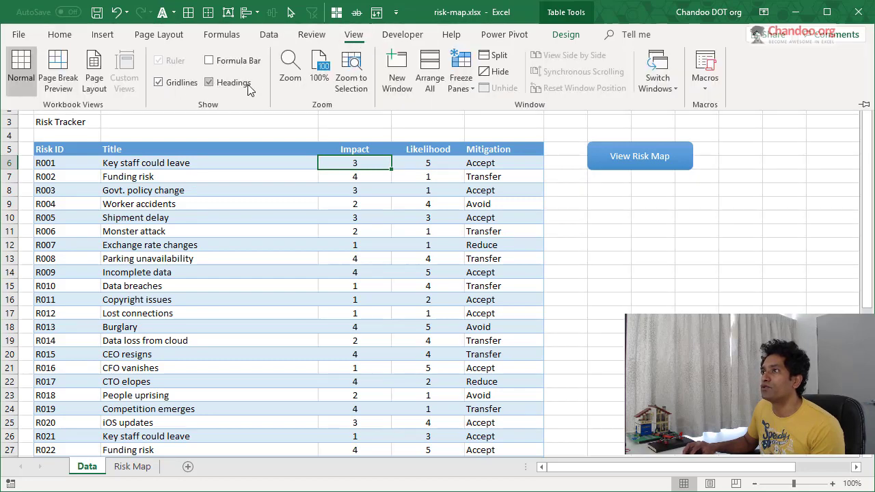
{"action": "left_click", "coordinate": [158, 82]}
{"action": "left_click", "coordinate": [209, 61]}
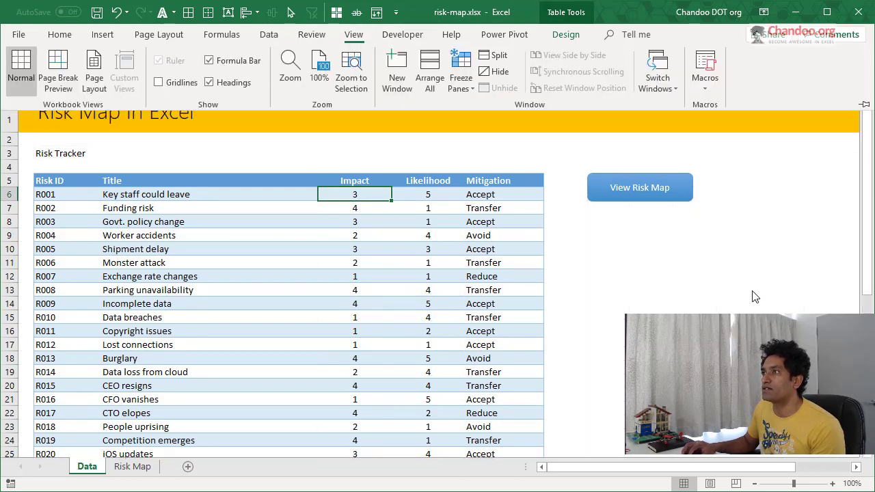
{"action": "left_click", "coordinate": [639, 260]}
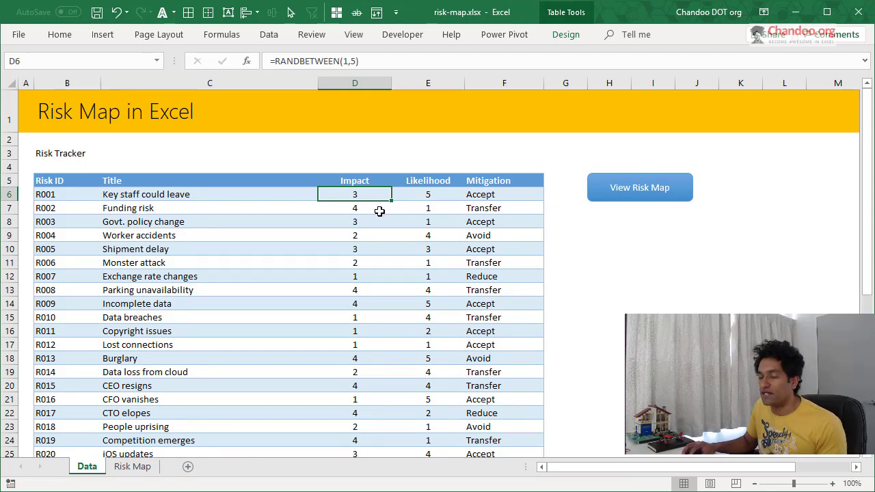
Inspect the RANDBETWEEN formulas in D6 and E6 without changing them
{"action": "key", "text": "F2"}
{"action": "key", "text": "Escape"}
{"action": "left_click", "coordinate": [441, 194]}
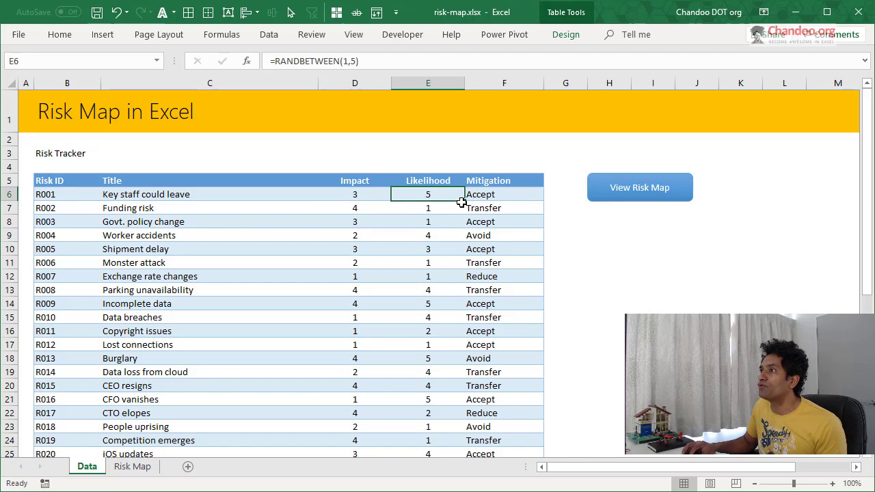
{"action": "key", "text": "F2"}
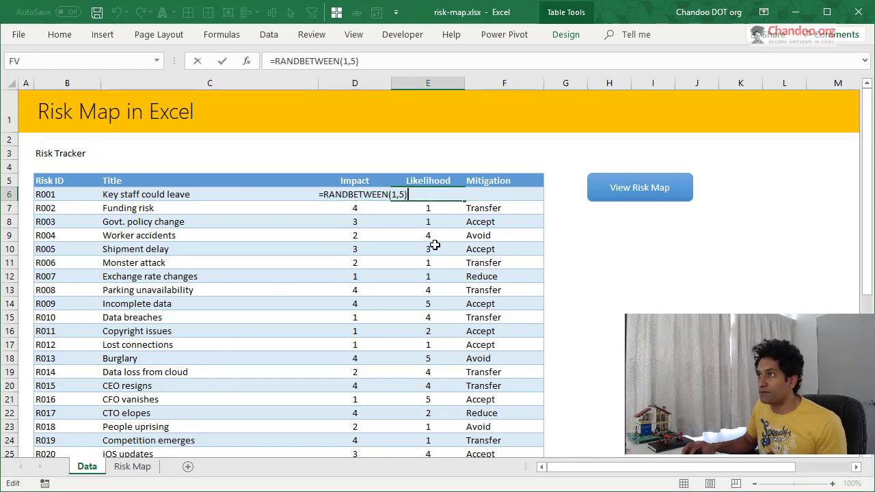
{"action": "key", "text": "Escape"}
Enter then delete 'fsj' in Risk Map cell J6 to regenerate the random values
{"action": "left_click", "coordinate": [133, 467]}
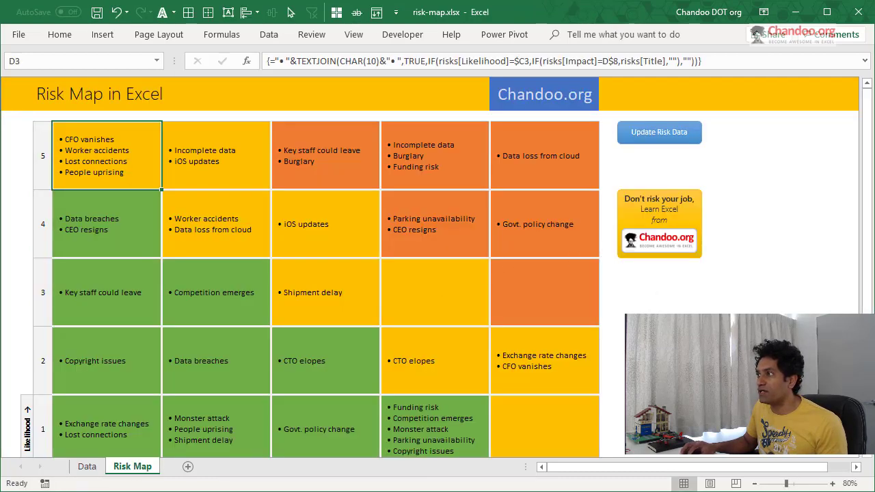
{"action": "left_click", "coordinate": [659, 94]}
{"action": "left_click", "coordinate": [674, 338]}
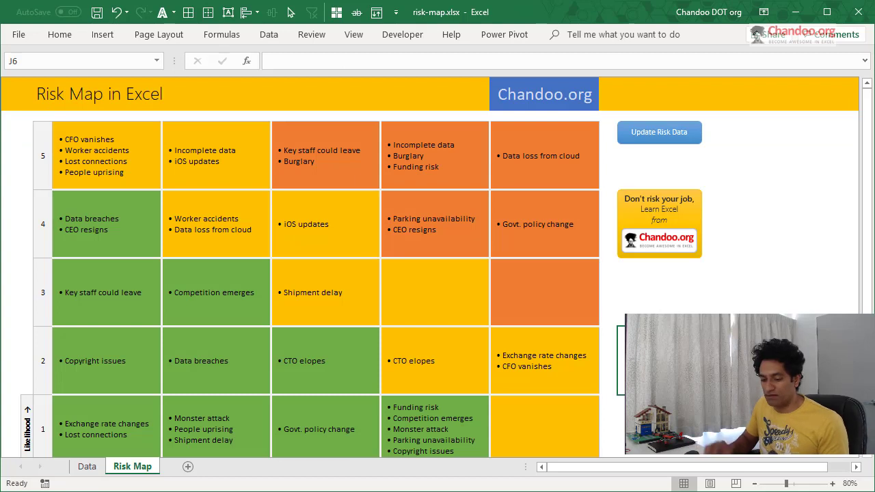
{"action": "type", "text": "fsj"}
{"action": "key", "text": "Return"}
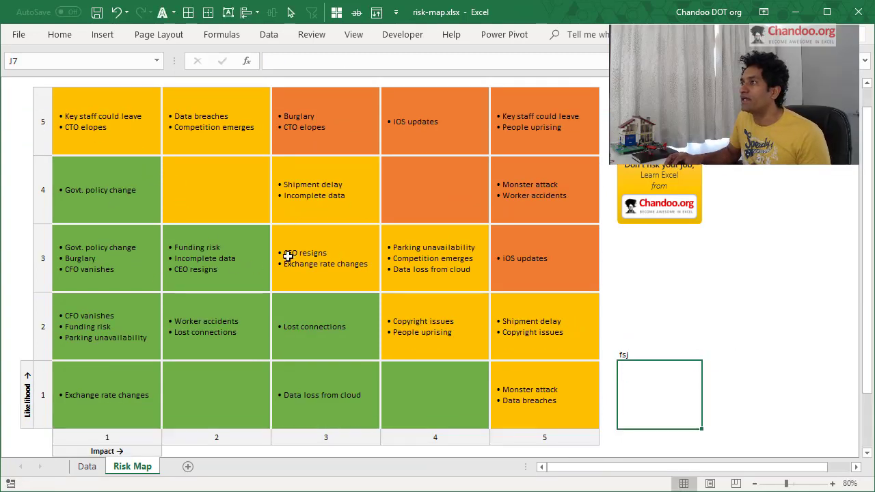
{"action": "left_click", "coordinate": [656, 351]}
{"action": "key", "text": "Delete"}
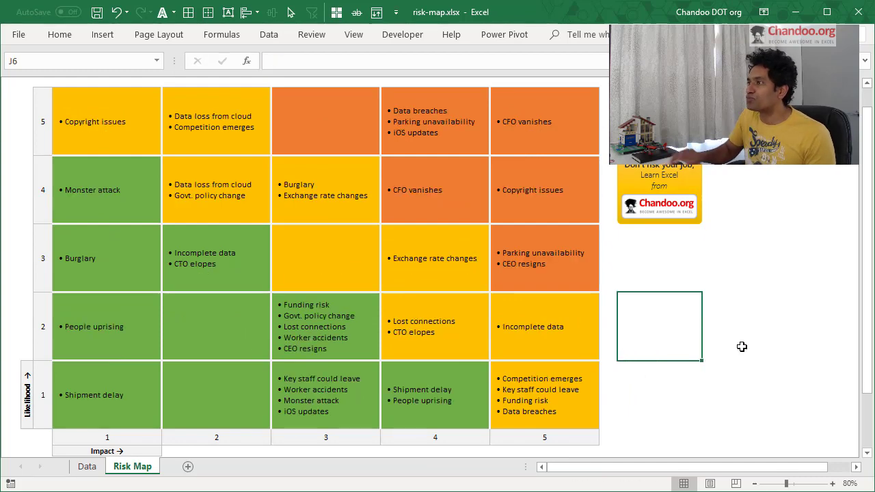
{"action": "left_click", "coordinate": [86, 467]}
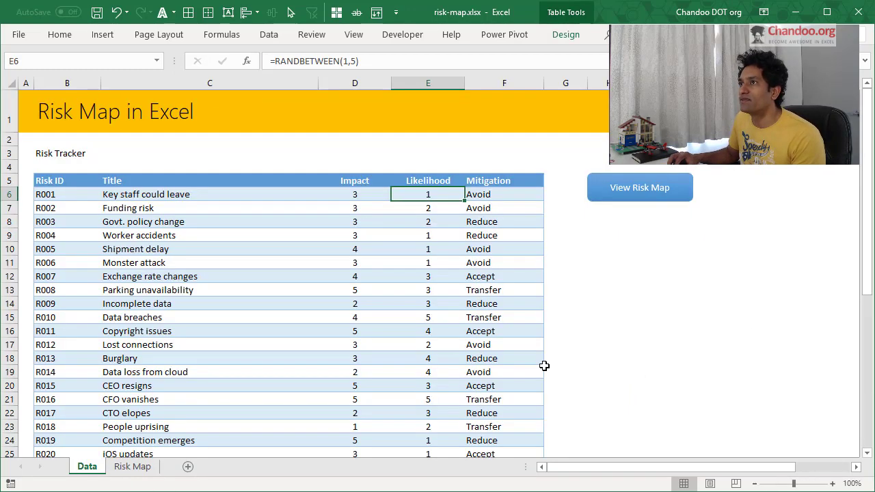
{"action": "left_click", "coordinate": [605, 247]}
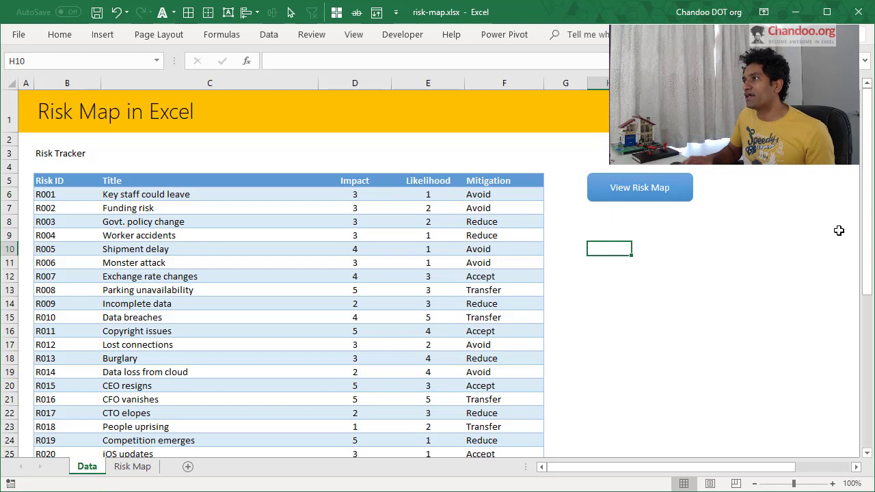
On a new sheet, give the 5×5 block B2:F6 dark grey all borders
{"action": "left_click", "coordinate": [188, 466]}
{"action": "left_click_drag", "start_coordinate": [86, 113], "coordinate": [244, 171]}
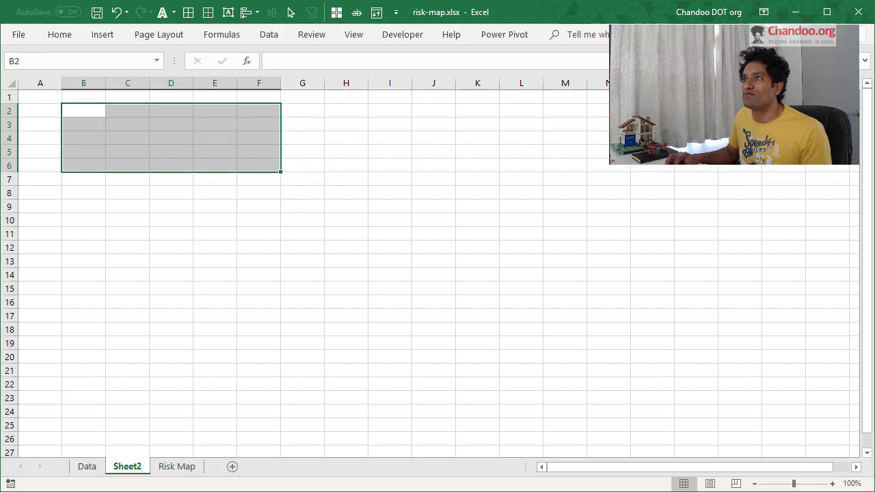
{"action": "double_click", "coordinate": [59, 37]}
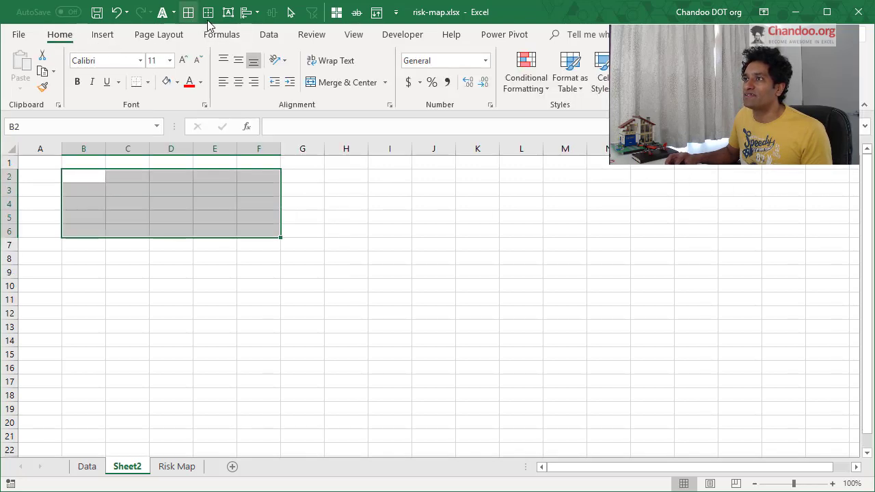
{"action": "left_click", "coordinate": [149, 84]}
{"action": "mouse_move", "coordinate": [272, 399]}
{"action": "left_click", "coordinate": [301, 451]}
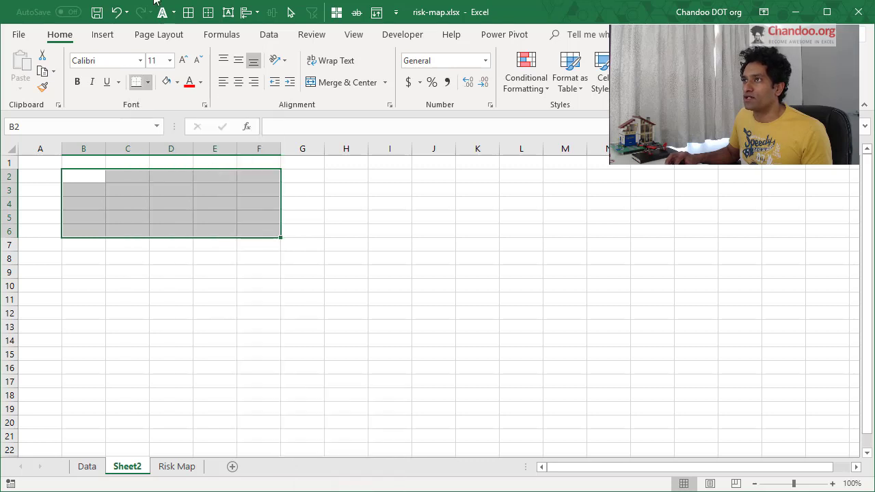
{"action": "left_click", "coordinate": [208, 12]}
{"action": "left_click", "coordinate": [465, 272]}
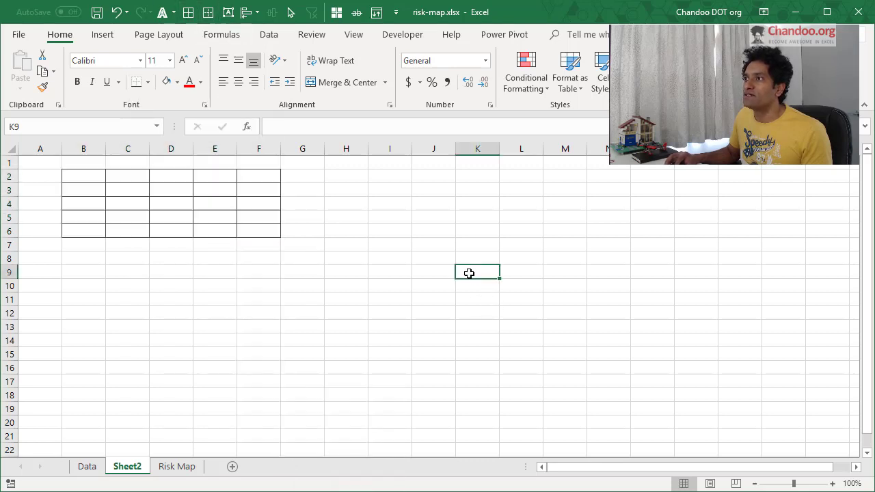
Fill the bottom-left staircase cells (B3:B6, C4:C6, D5:D6, E6) green
{"action": "left_click_drag", "start_coordinate": [83, 192], "coordinate": [88, 232]}
{"action": "left_click_drag", "start_coordinate": [121, 205], "coordinate": [185, 230]}
{"action": "left_click", "coordinate": [205, 229], "text": "ctrl"}
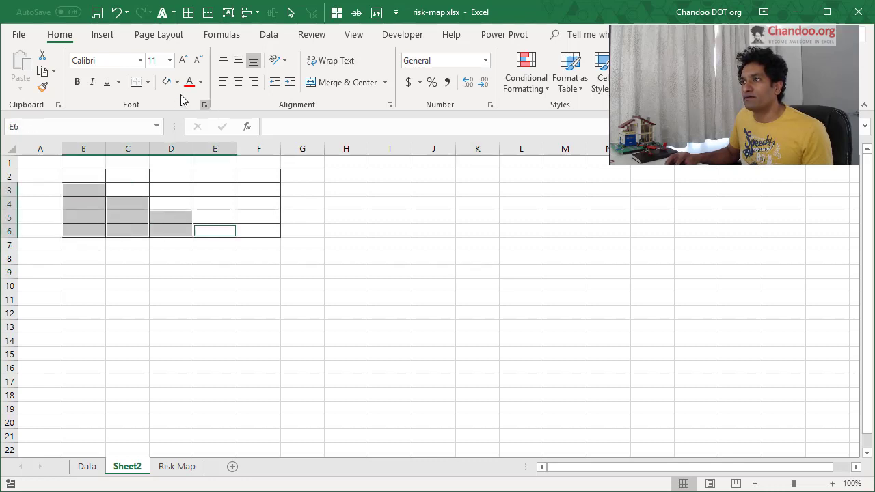
{"action": "left_click", "coordinate": [176, 82]}
{"action": "left_click", "coordinate": [270, 114]}
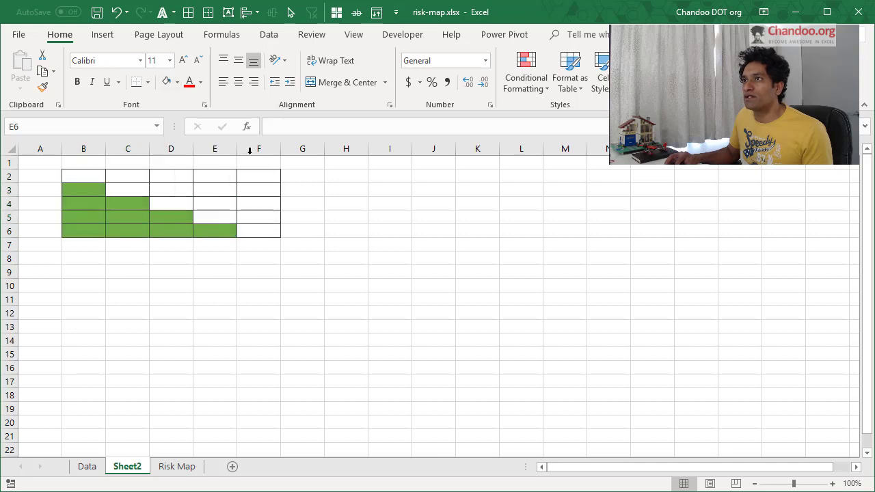
Fill the diagonal band of cells from B2 down to F6 gold
{"action": "left_click", "coordinate": [100, 175]}
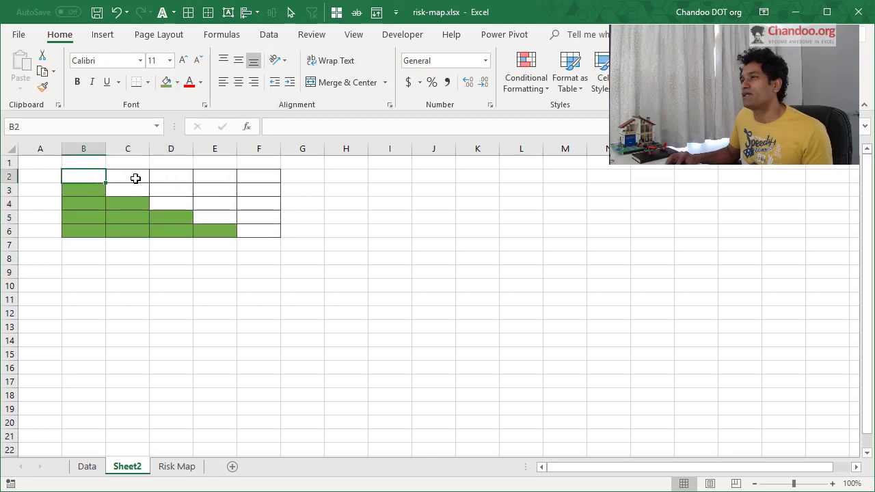
{"action": "left_click_drag", "start_coordinate": [136, 178], "coordinate": [253, 221]}
{"action": "left_click", "coordinate": [214, 206], "text": "ctrl"}
{"action": "left_click", "coordinate": [256, 230], "text": "ctrl"}
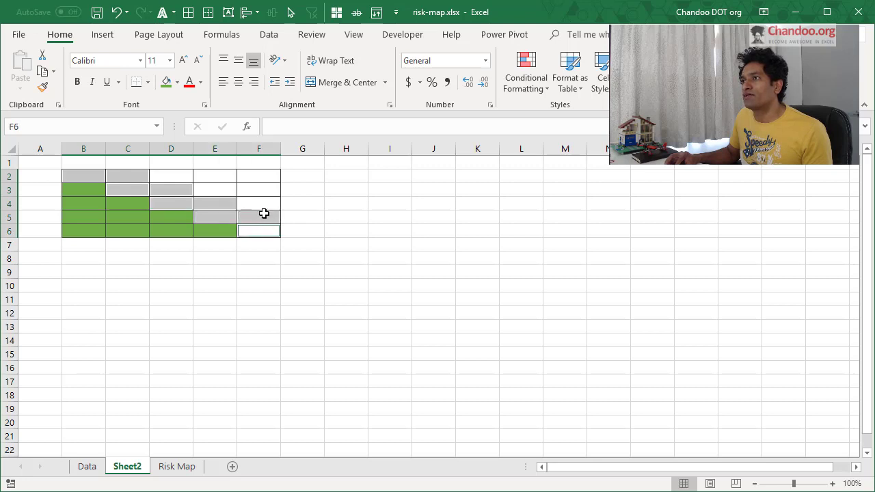
{"action": "left_click", "coordinate": [178, 82]}
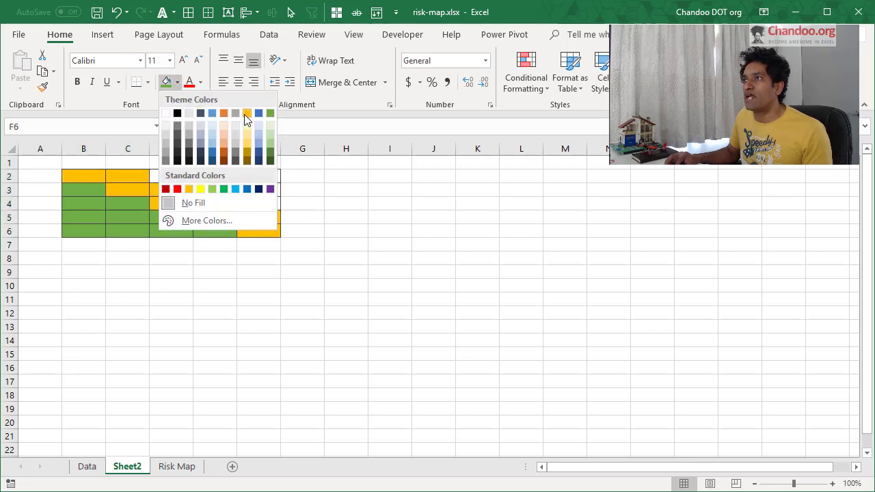
{"action": "left_click", "coordinate": [232, 121]}
Fill the top-right cells (D2:F2, E3:F3, F4) orange
{"action": "left_click_drag", "start_coordinate": [188, 171], "coordinate": [247, 185]}
{"action": "left_click", "coordinate": [253, 200], "text": "ctrl"}
{"action": "left_click", "coordinate": [177, 82]}
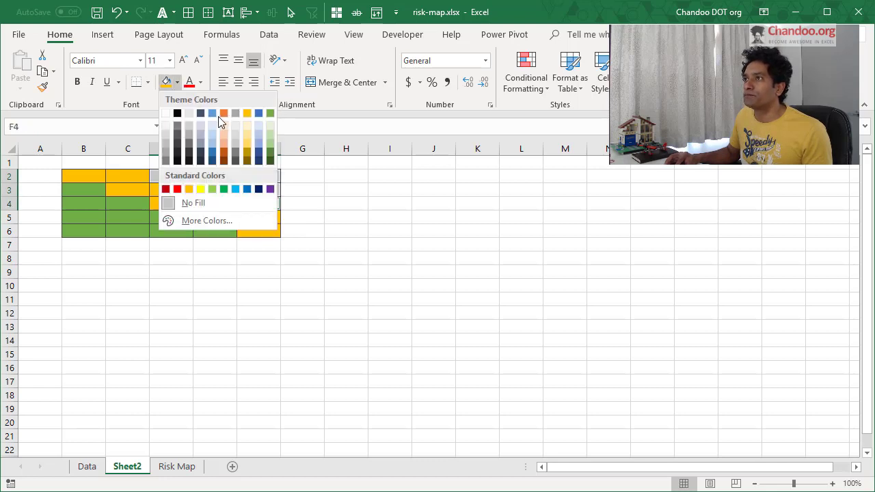
{"action": "left_click", "coordinate": [225, 112]}
{"action": "left_click", "coordinate": [413, 270]}
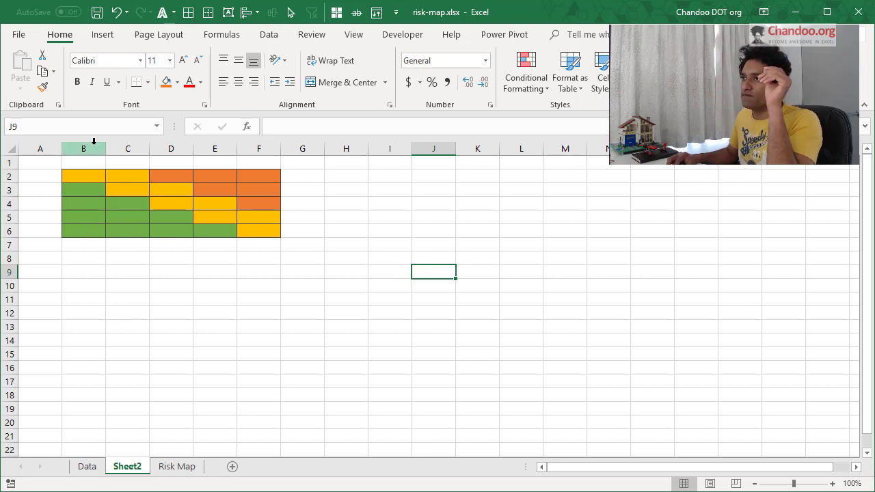
Widen columns B through F and make rows 2 to 6 much taller
{"action": "left_click_drag", "start_coordinate": [83, 148], "coordinate": [250, 150]}
{"action": "left_click_drag", "start_coordinate": [105, 151], "coordinate": [160, 150]}
{"action": "left_click_drag", "start_coordinate": [8, 176], "coordinate": [5, 358]}
{"action": "left_click_drag", "start_coordinate": [5, 303], "coordinate": [5, 260]}
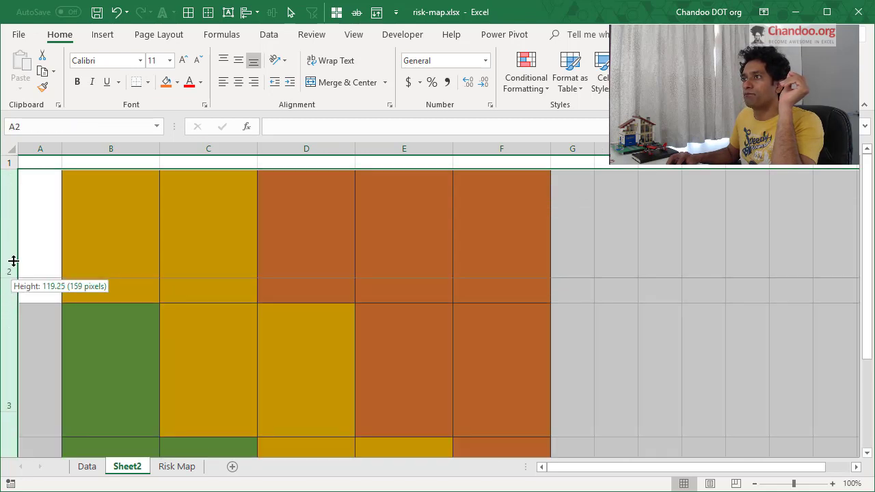
{"action": "left_click", "coordinate": [146, 207]}
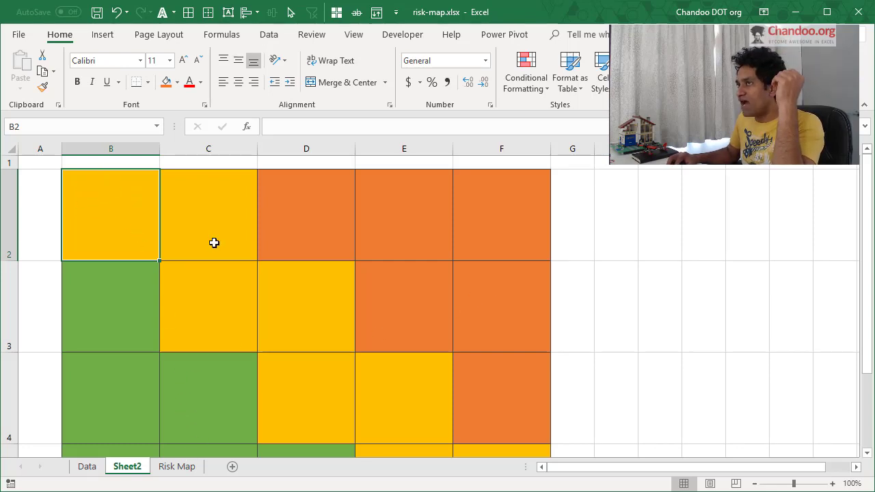
Reduce rows 2 to 6 to a shorter height for wide rectangular cells
{"action": "left_click", "coordinate": [87, 466]}
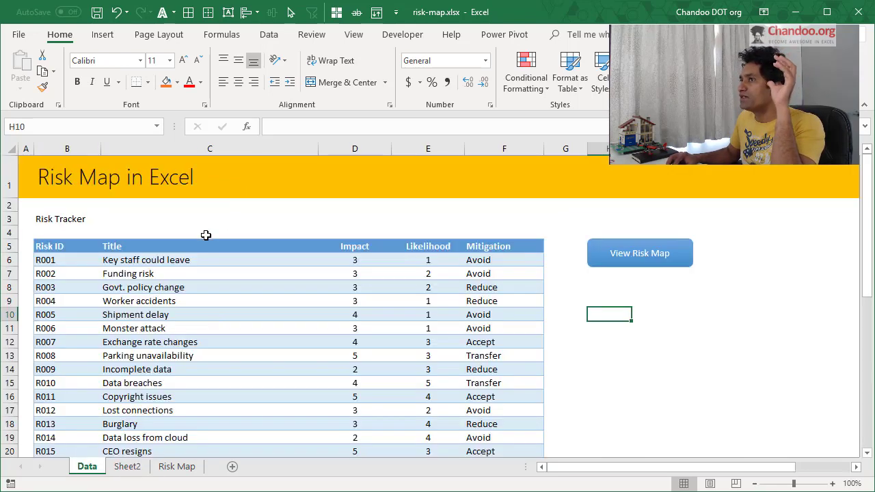
{"action": "left_click", "coordinate": [128, 467]}
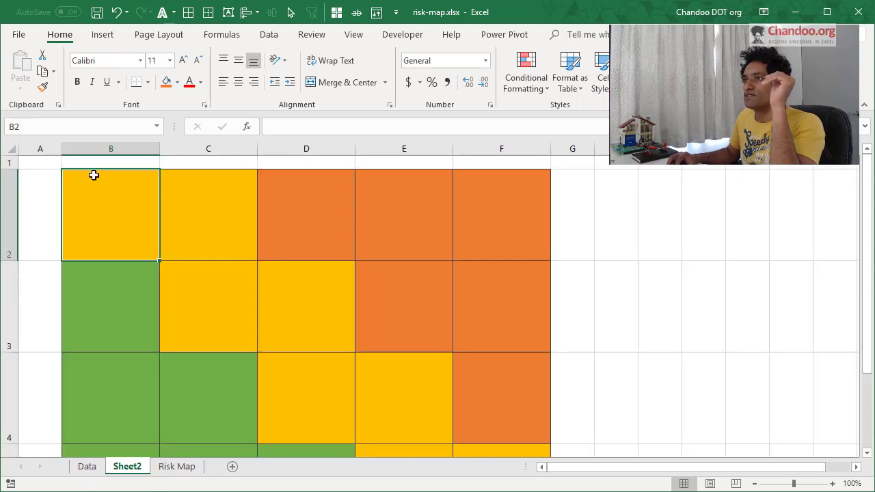
{"action": "left_click", "coordinate": [40, 192]}
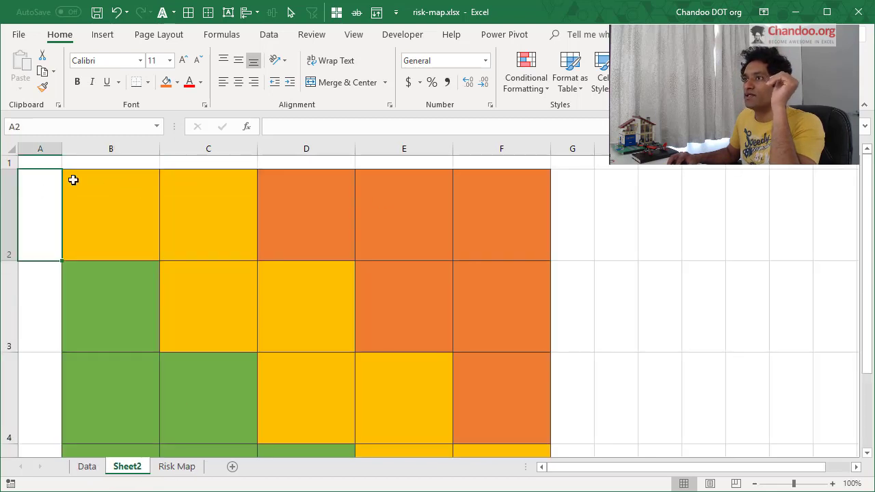
{"action": "left_click", "coordinate": [10, 219]}
{"action": "scroll", "coordinate": [27, 278], "scroll_direction": "down", "scroll_amount": 1}
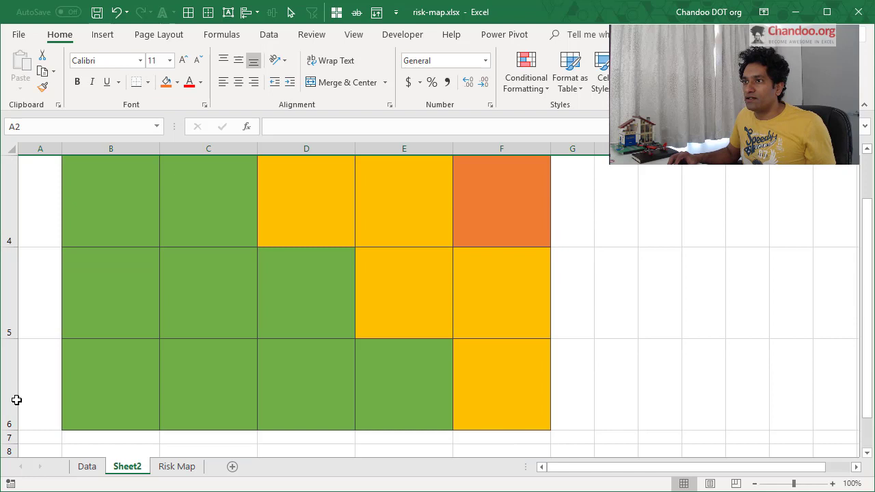
{"action": "left_click", "coordinate": [16, 400], "text": "shift"}
{"action": "mouse_move", "coordinate": [14, 338]}
{"action": "left_mouse_down"}
{"action": "mouse_move", "coordinate": [15, 266]}
{"action": "mouse_move", "coordinate": [15, 275]}
{"action": "left_mouse_up"}
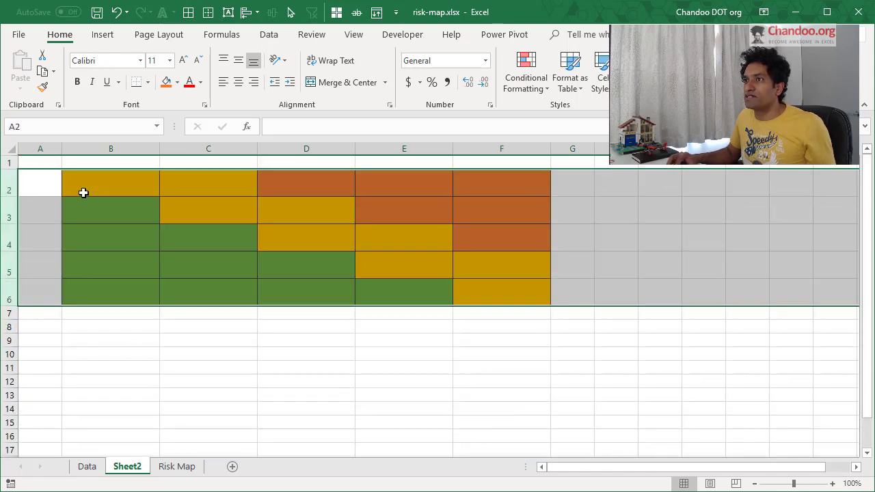
{"action": "left_click", "coordinate": [24, 191]}
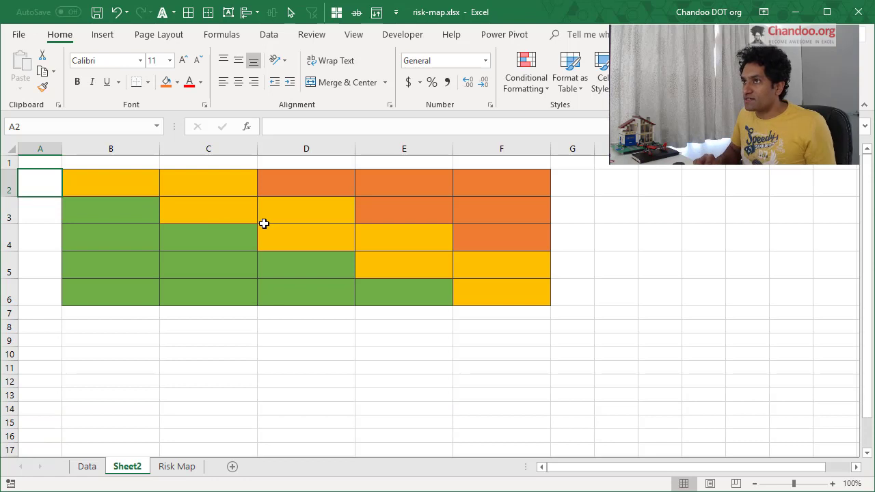
{"action": "key", "text": "Down"}
{"action": "key", "text": "Down"}
{"action": "key", "text": "Down"}
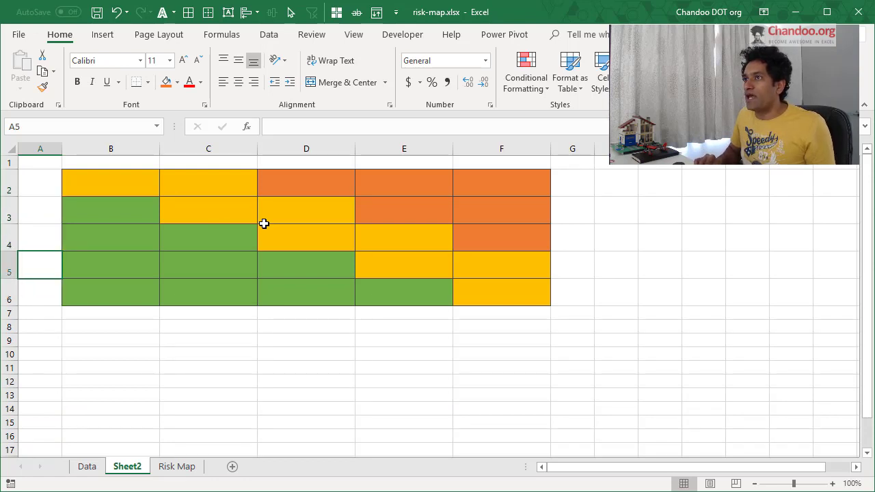
{"action": "key", "text": "Up"}
{"action": "key", "text": "Up"}
{"action": "key", "text": "Up"}
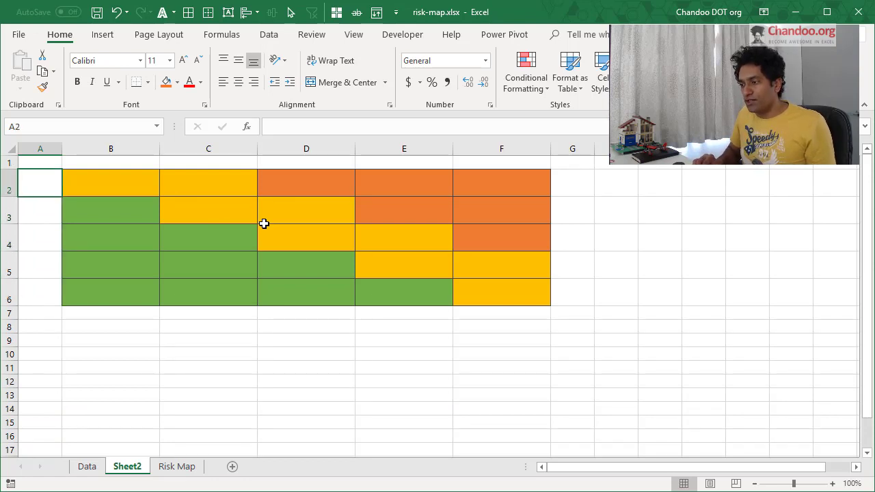
Label the grid rows 5, 4, 3, 2, 1 down cells A2:A6
{"action": "left_click", "coordinate": [174, 469]}
{"action": "left_click", "coordinate": [127, 468]}
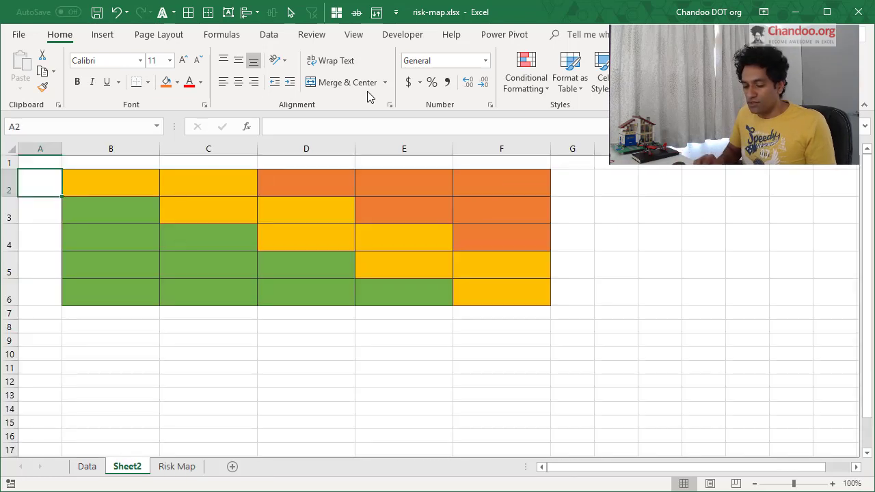
{"action": "type", "text": "5"}
{"action": "key", "text": "Return"}
{"action": "type", "text": "4"}
{"action": "key", "text": "Return"}
{"action": "type", "text": "3"}
{"action": "key", "text": "Return"}
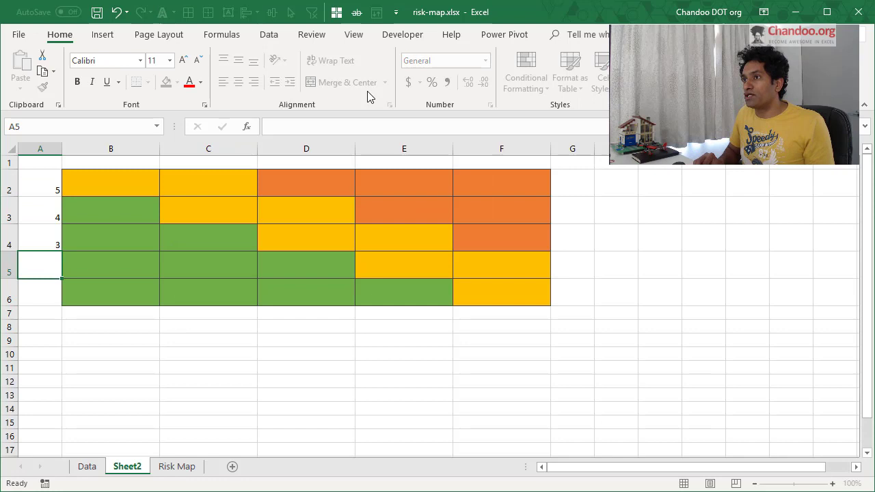
{"action": "type", "text": "2"}
{"action": "key", "text": "Return"}
{"action": "type", "text": "1"}
{"action": "key", "text": "Return"}
Label the grid columns 1 to 5 across B7:F7 by extending a 1, 2 series
{"action": "left_click", "coordinate": [140, 316]}
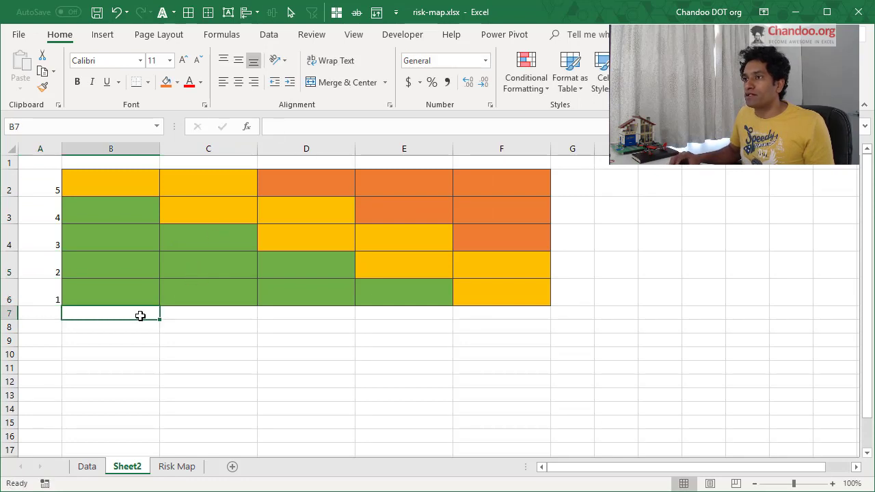
{"action": "type", "text": "1"}
{"action": "key", "text": "Tab"}
{"action": "type", "text": "2"}
{"action": "key", "text": "Tab"}
{"action": "left_click_drag", "start_coordinate": [140, 314], "coordinate": [547, 315]}
{"action": "left_click", "coordinate": [564, 378]}
{"action": "left_click", "coordinate": [123, 294]}
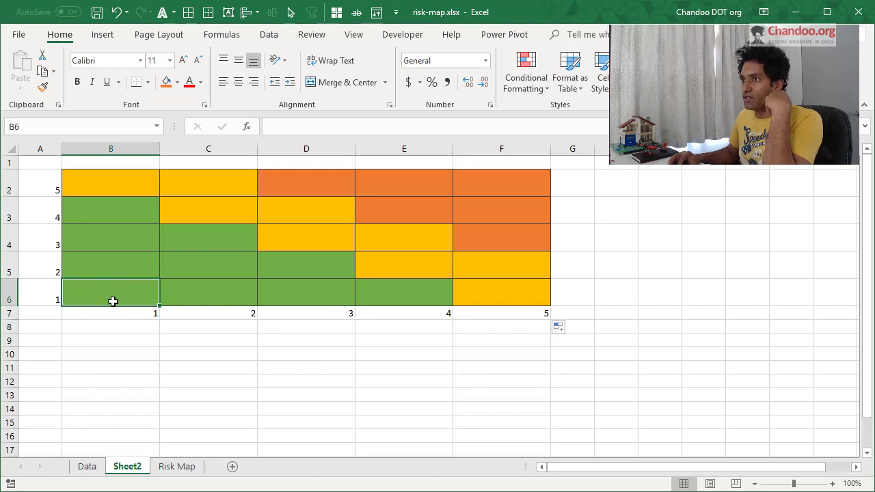
{"action": "left_click", "coordinate": [140, 318]}
{"action": "left_click", "coordinate": [52, 300]}
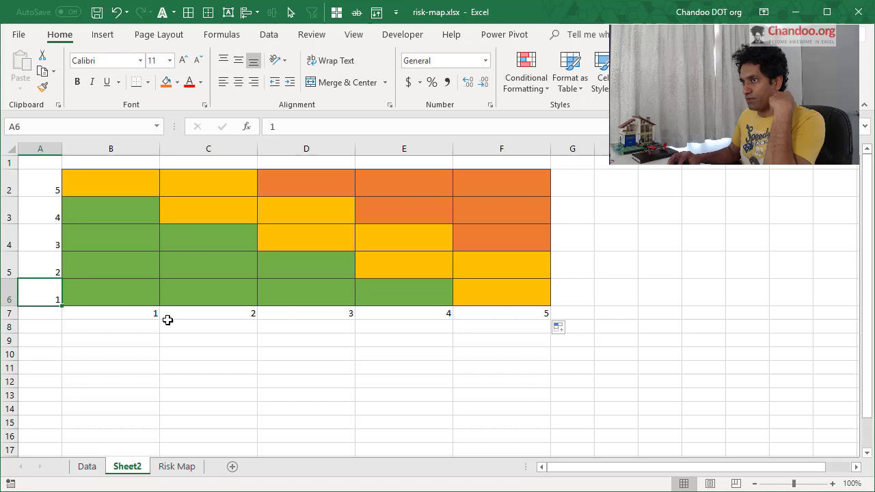
{"action": "key", "text": "Right"}
{"action": "left_click", "coordinate": [87, 467]}
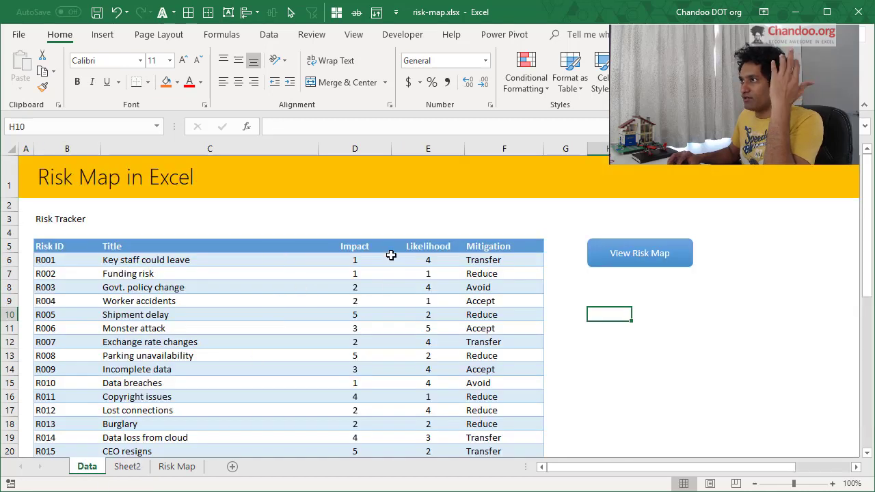
{"action": "left_click", "coordinate": [363, 251]}
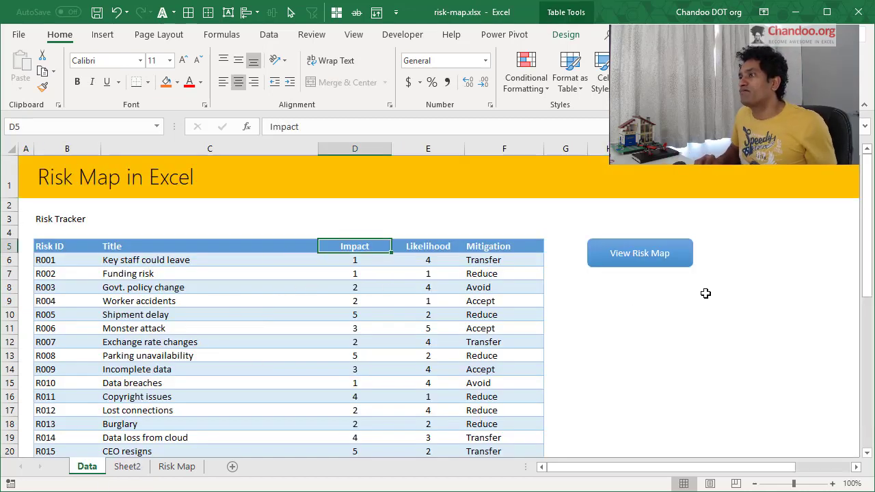
{"action": "key", "text": "Down"}
{"action": "key", "text": "Right"}
{"action": "key", "text": "Down"}
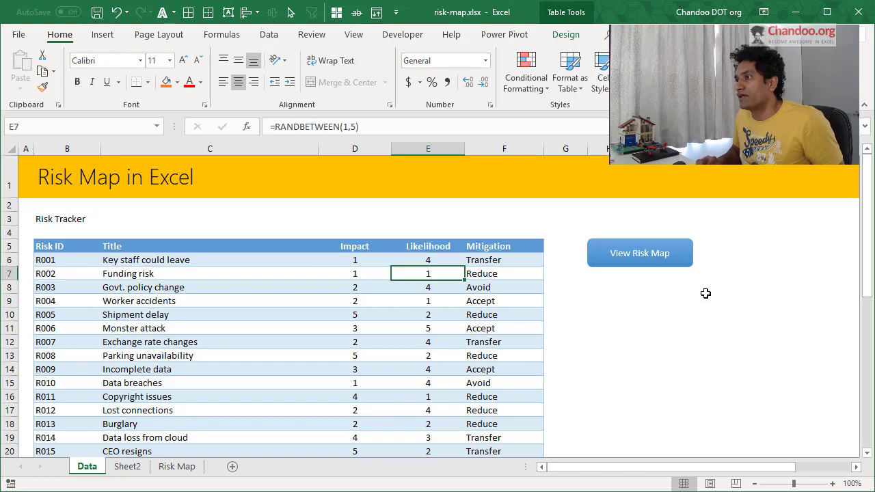
{"action": "key", "text": "Left"}
{"action": "key", "text": "Left"}
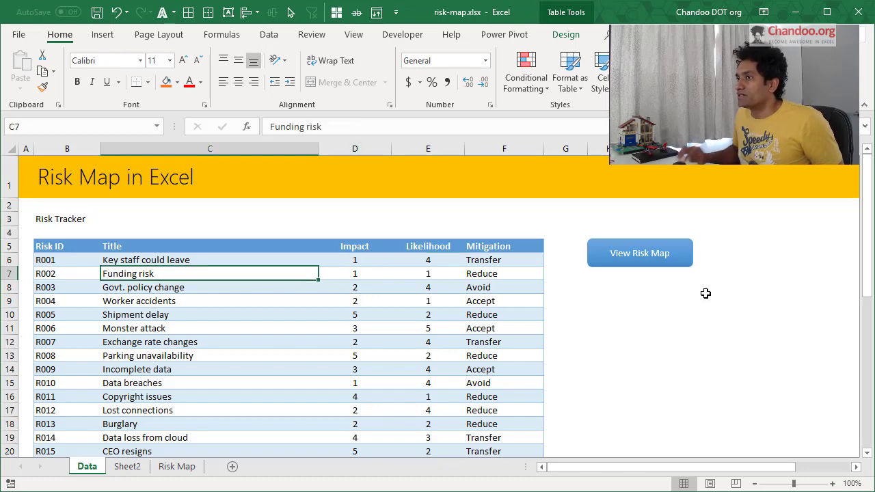
{"action": "scroll", "coordinate": [521, 434], "scroll_direction": "down", "scroll_amount": 3}
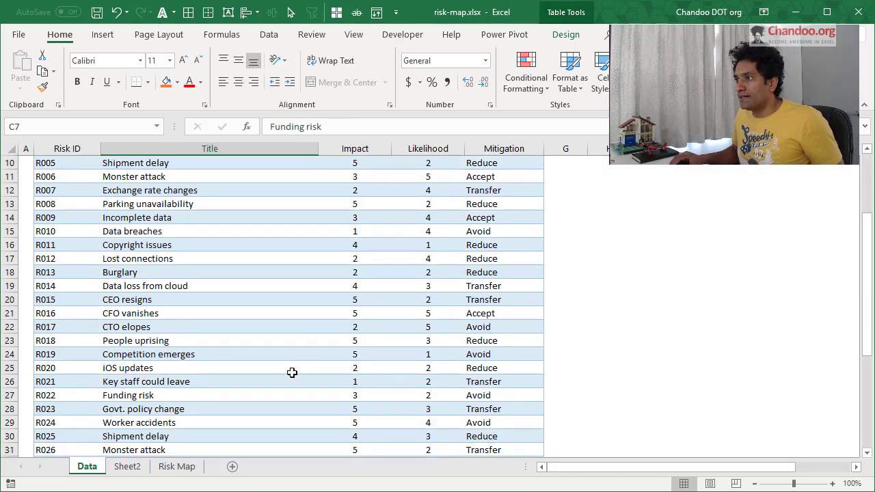
{"action": "scroll", "coordinate": [583, 401], "scroll_direction": "down", "scroll_amount": 2}
{"action": "scroll", "coordinate": [583, 400], "scroll_direction": "down", "scroll_amount": 4}
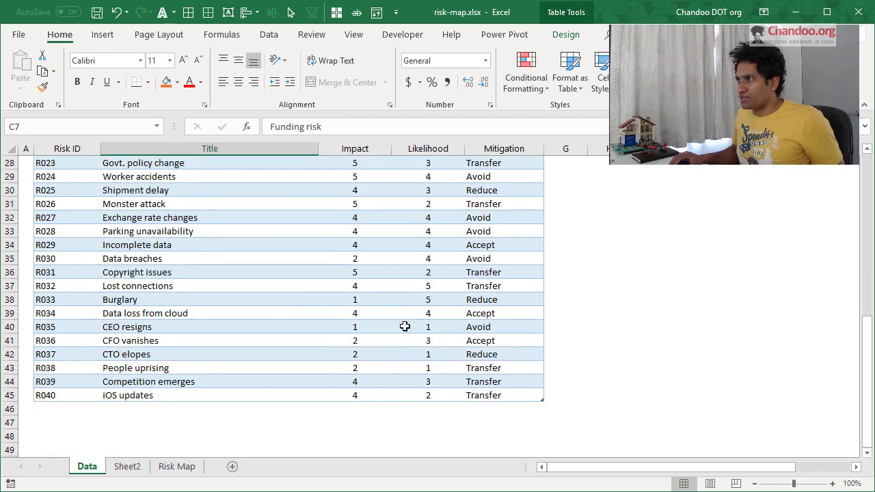
{"action": "left_click", "coordinate": [139, 331]}
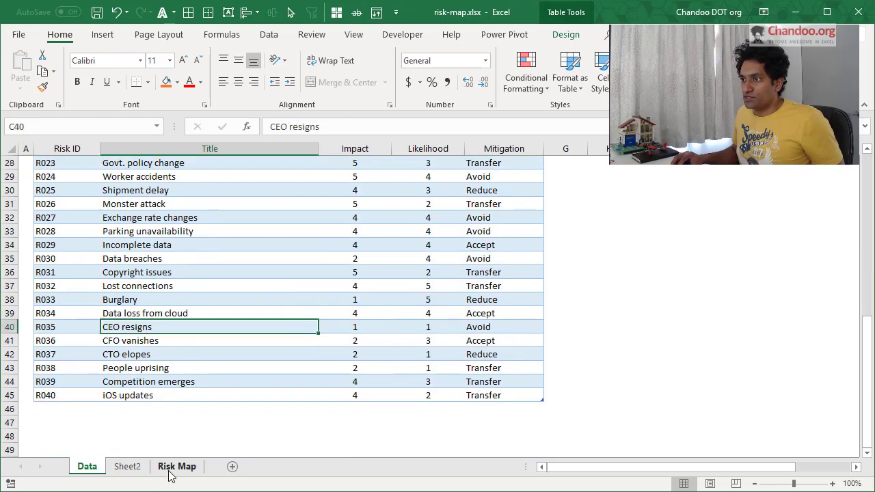
{"action": "left_click", "coordinate": [121, 472]}
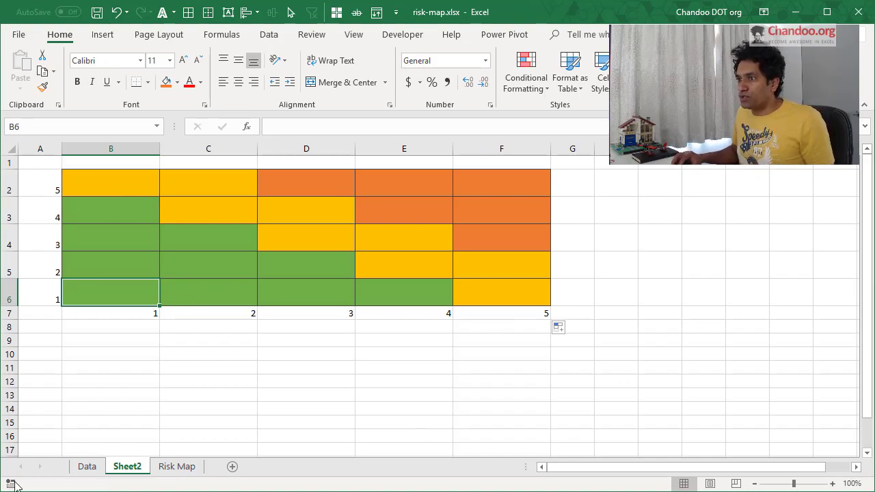
{"action": "left_click", "coordinate": [87, 466]}
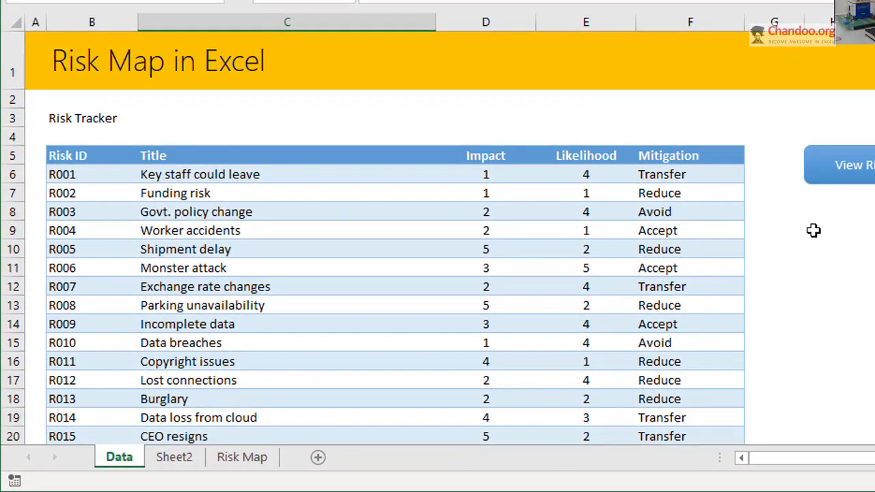
Enter =TEXTJOIN(",",TRUE,C6:C8) in an empty cell beside the table
{"action": "left_click", "coordinate": [813, 231]}
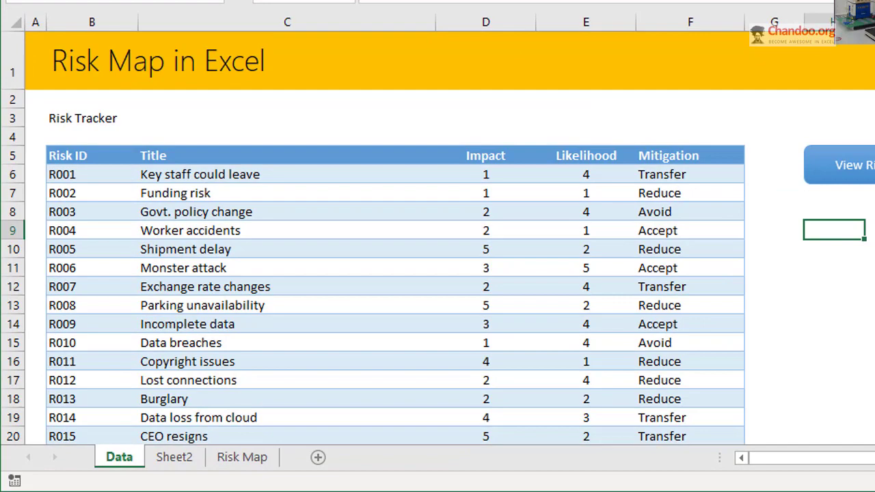
{"action": "type", "text": "=text"}
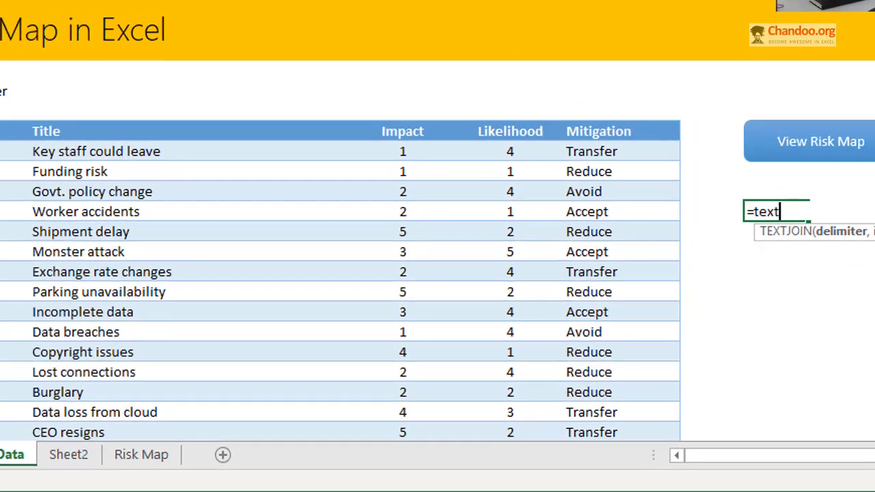
{"action": "key", "text": "Tab"}
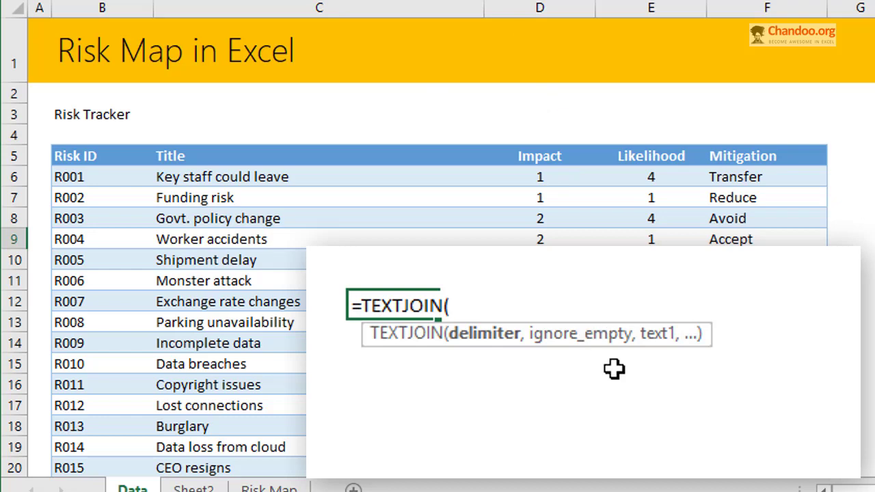
{"action": "type", "text": "@,"}
{"action": "key", "text": "BackSpace"}
{"action": "key", "text": "BackSpace"}
{"action": "key", "text": "super+space"}
{"action": "type", "text": "\",\","}
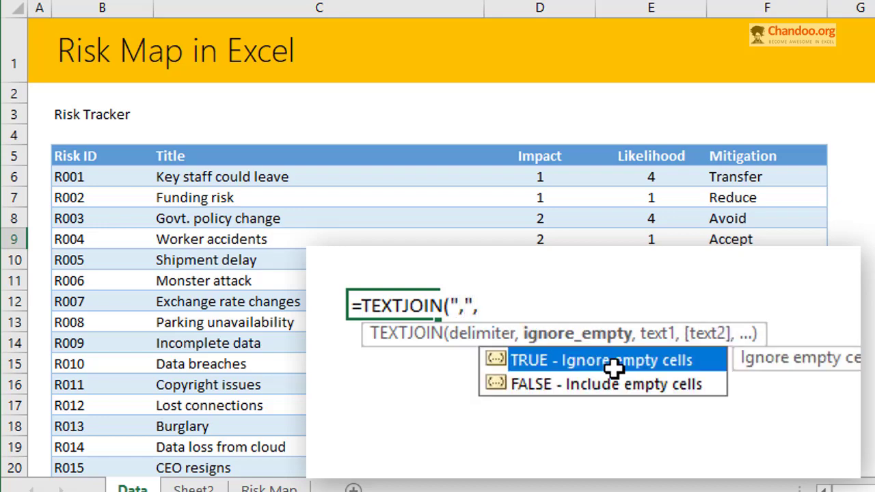
{"action": "type", "text": "true,"}
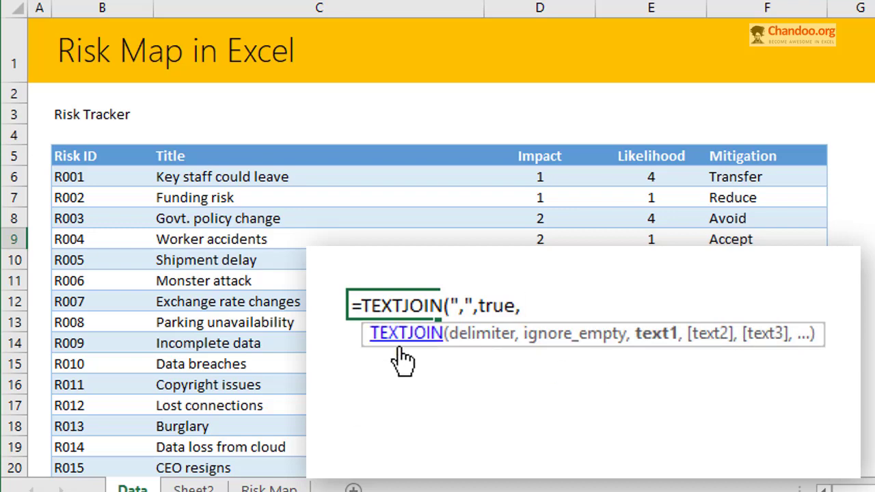
{"action": "left_click_drag", "start_coordinate": [246, 175], "coordinate": [251, 222]}
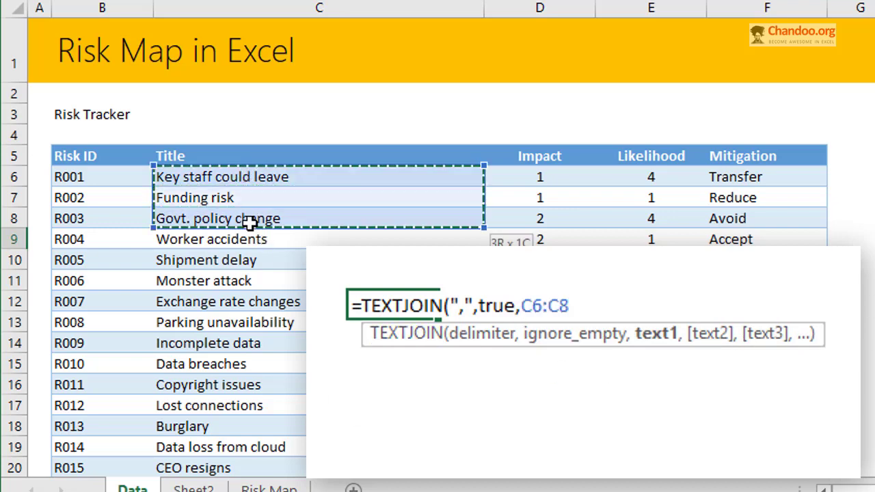
{"action": "type", "text": ")"}
{"action": "key", "text": "Return"}
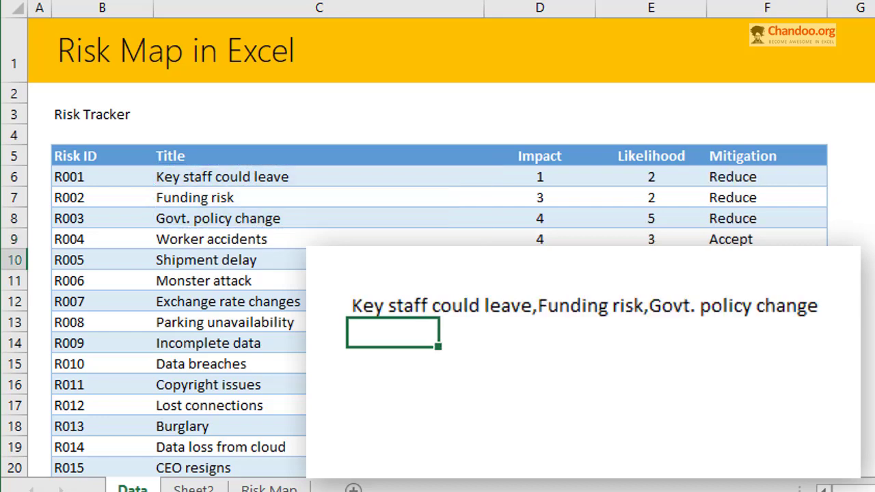
Compare the joined result with C6:C8, then delete the C6:C8) argument from the formula
{"action": "left_click_drag", "start_coordinate": [180, 173], "coordinate": [194, 225]}
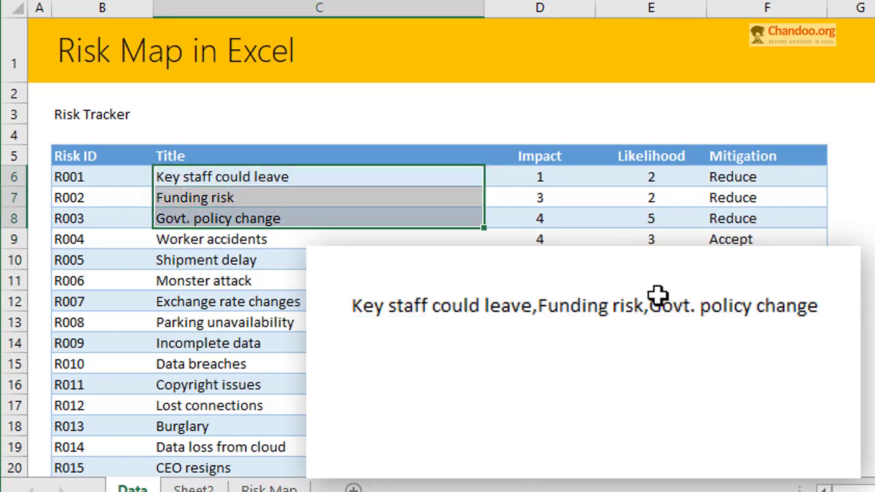
{"action": "left_click", "coordinate": [419, 311]}
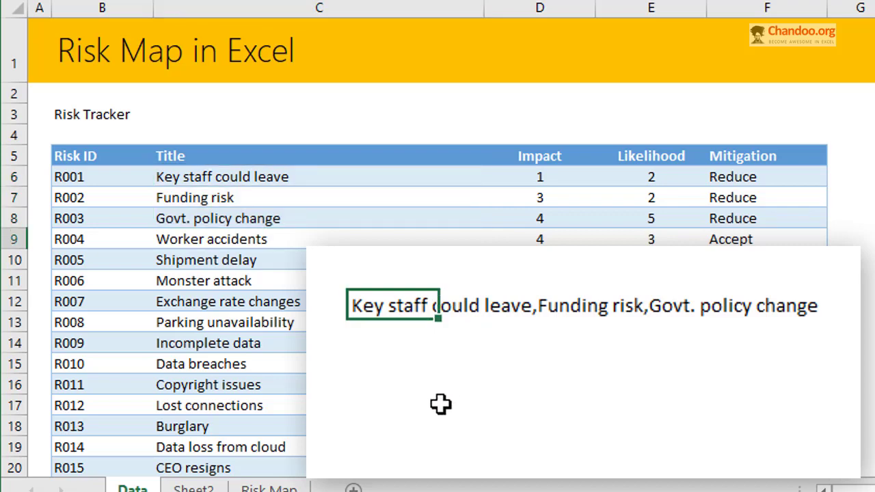
{"action": "key", "text": "F2"}
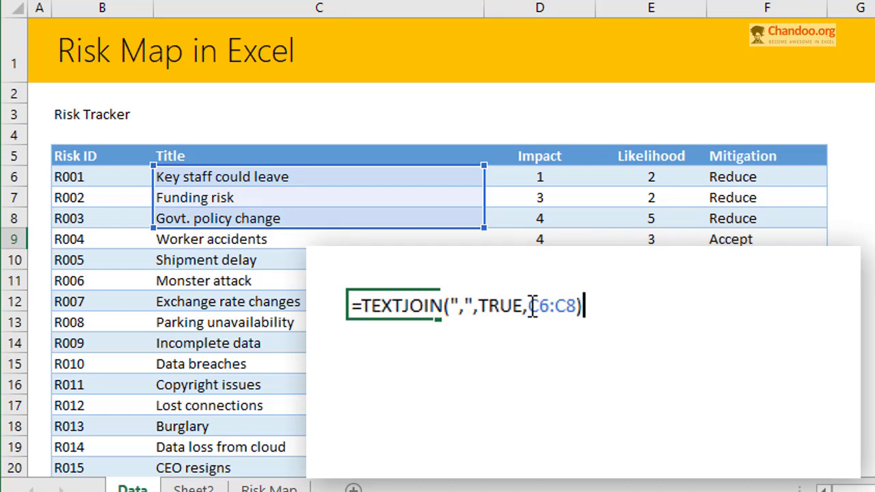
{"action": "left_click_drag", "start_coordinate": [529, 309], "coordinate": [595, 309]}
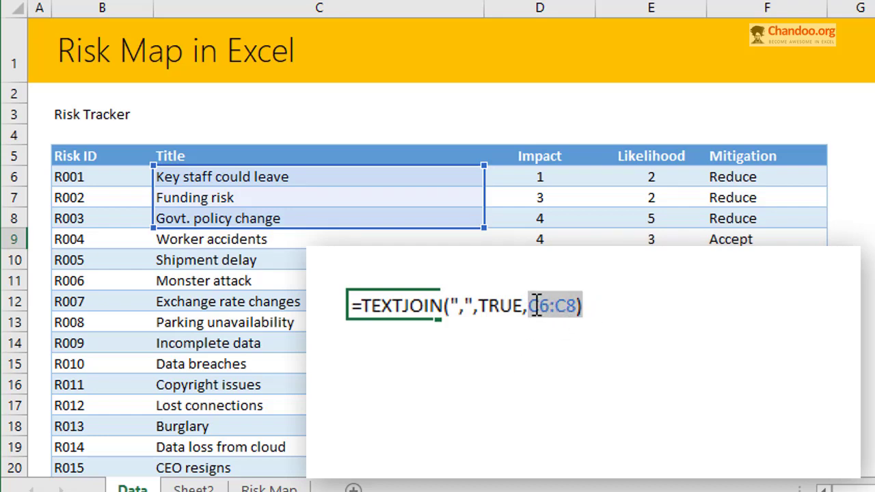
{"action": "left_click_drag", "start_coordinate": [540, 307], "coordinate": [586, 307]}
{"action": "key", "text": "BackSpace"}
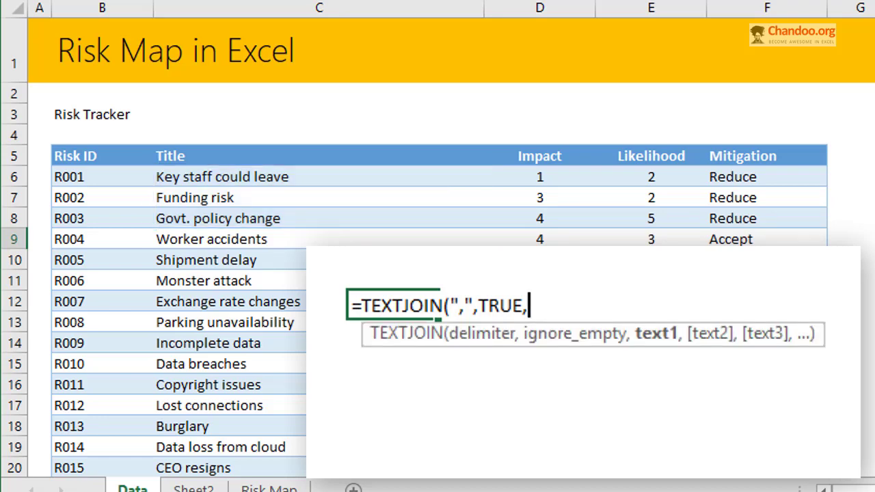
Complete the formula with IF(D6:D10=4,C6:C10,"") and commit it as an array formula
{"action": "type", "text": "i"}
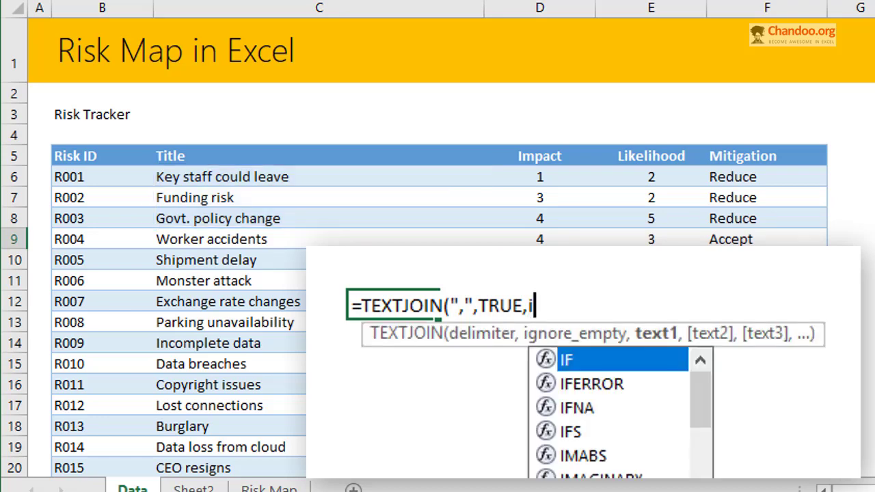
{"action": "key", "text": "Tab"}
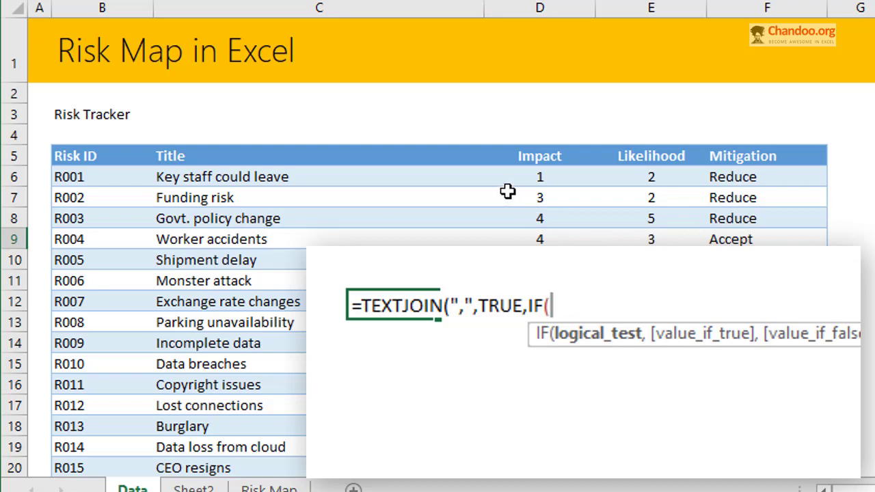
{"action": "left_click_drag", "start_coordinate": [538, 182], "coordinate": [540, 261]}
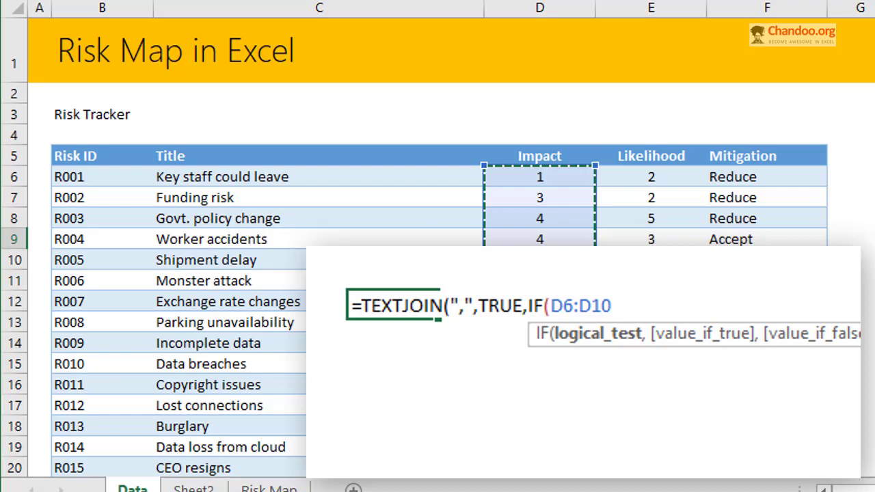
{"action": "type", "text": "="}
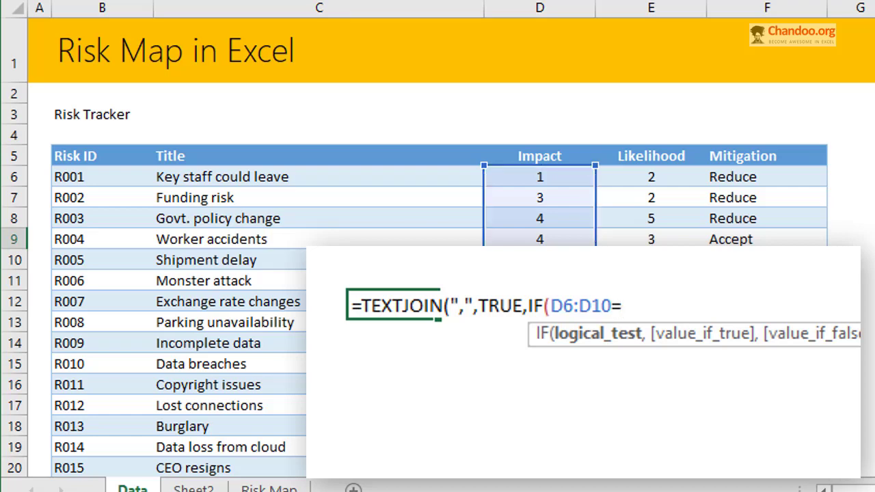
{"action": "type", "text": "4,"}
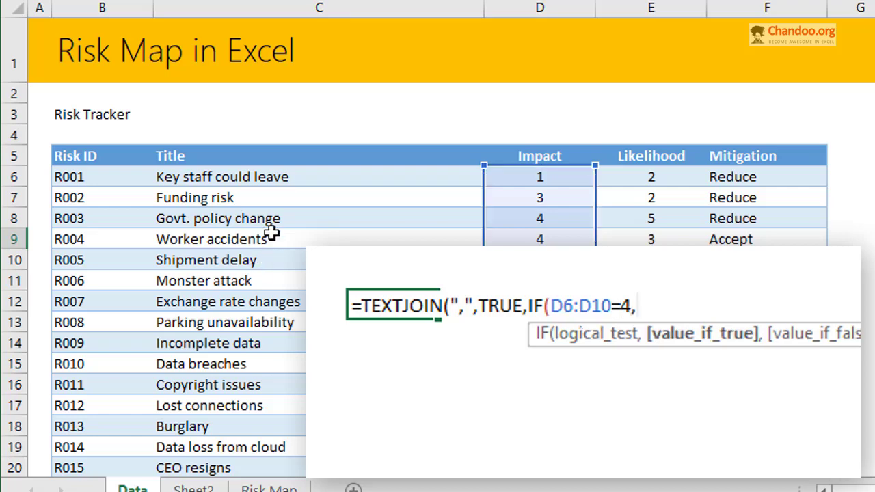
{"action": "left_click_drag", "start_coordinate": [273, 259], "coordinate": [281, 174]}
{"action": "type", "text": ",\"\")"}
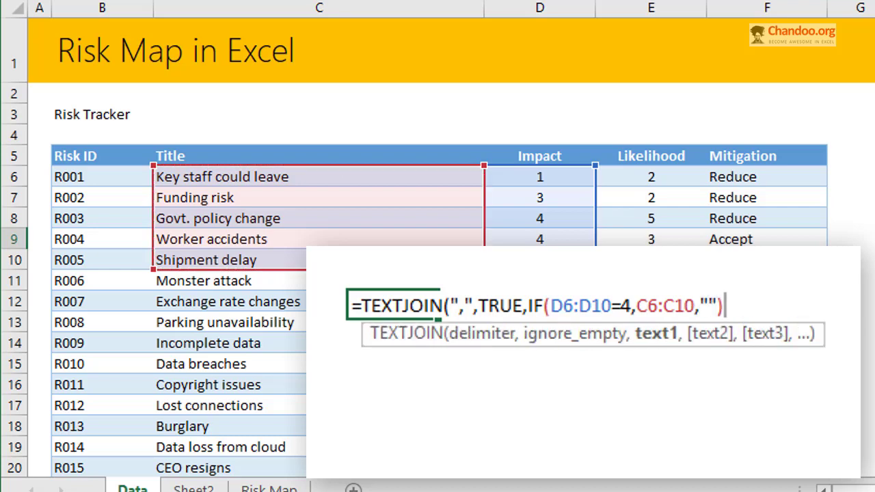
{"action": "type", "text": ")"}
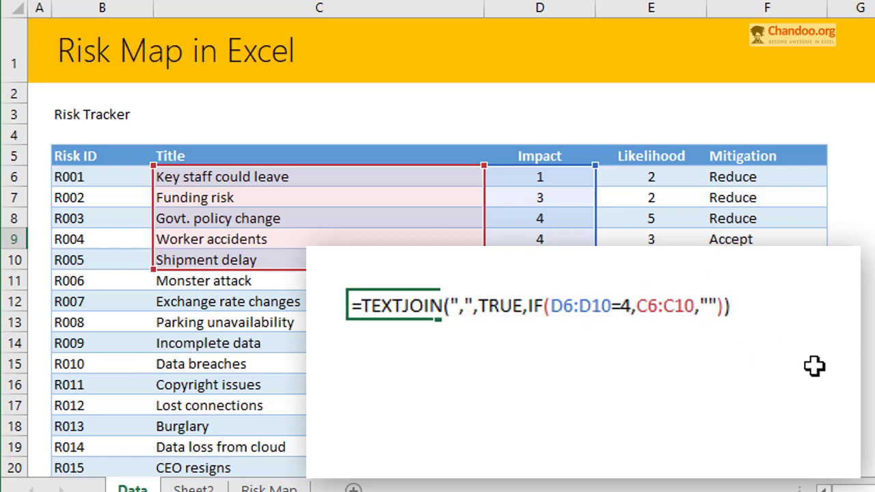
{"action": "key", "text": "ctrl+shift+Return"}
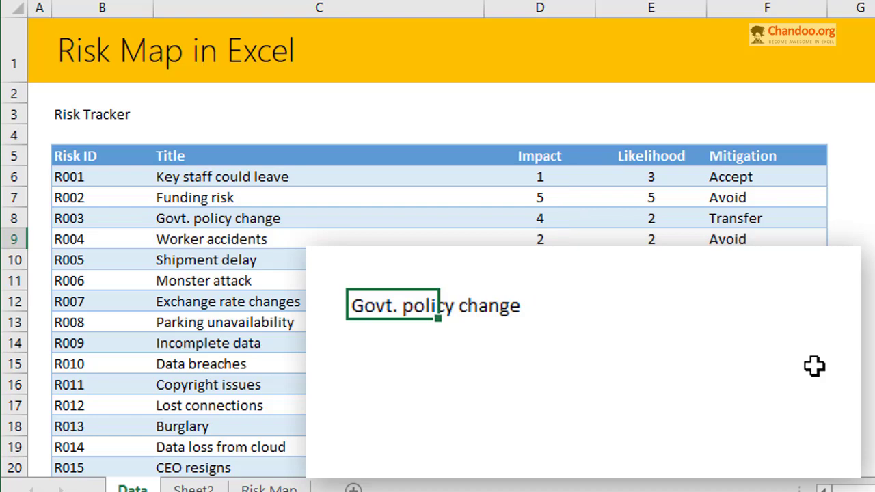
{"action": "key", "text": "F2"}
{"action": "key", "text": "Escape"}
Check the matching Impact values, then clear and undo the result so the data recalculates
{"action": "mouse_move", "coordinate": [543, 180]}
{"action": "left_mouse_down"}
{"action": "mouse_move", "coordinate": [547, 240]}
{"action": "mouse_move", "coordinate": [557, 178]}
{"action": "left_mouse_up"}
{"action": "left_click", "coordinate": [205, 218]}
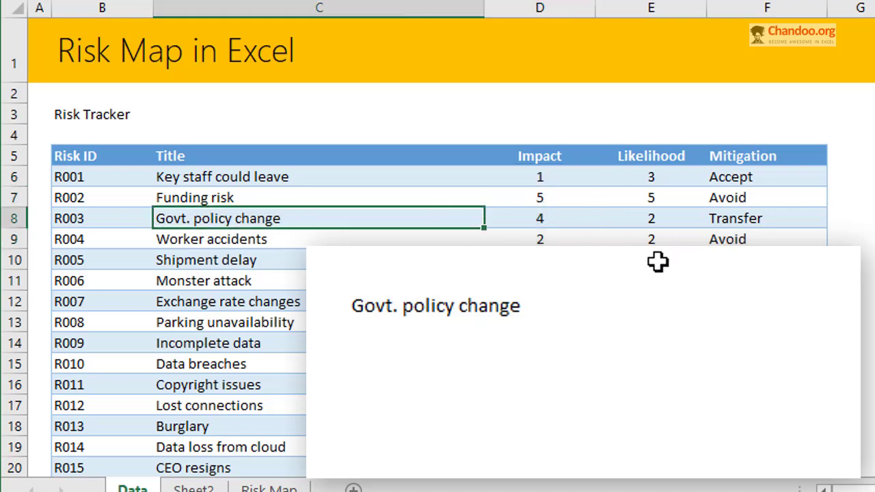
{"action": "left_click", "coordinate": [475, 307]}
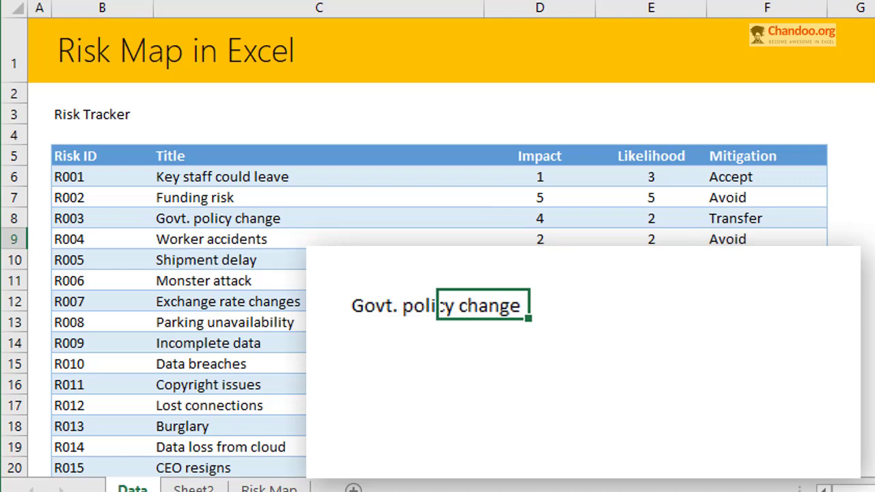
{"action": "key", "text": "Delete"}
{"action": "key", "text": "ctrl+z"}
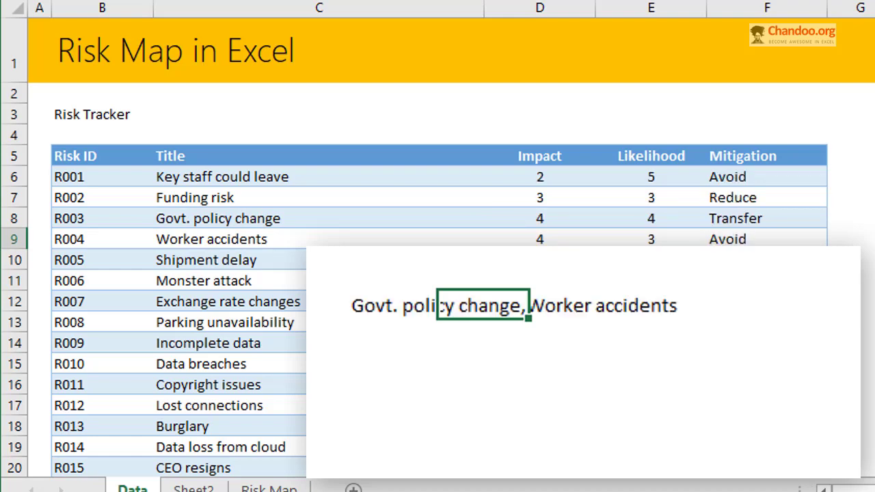
Clear the cell holding the joined titles and move away from it
{"action": "left_click", "coordinate": [465, 389]}
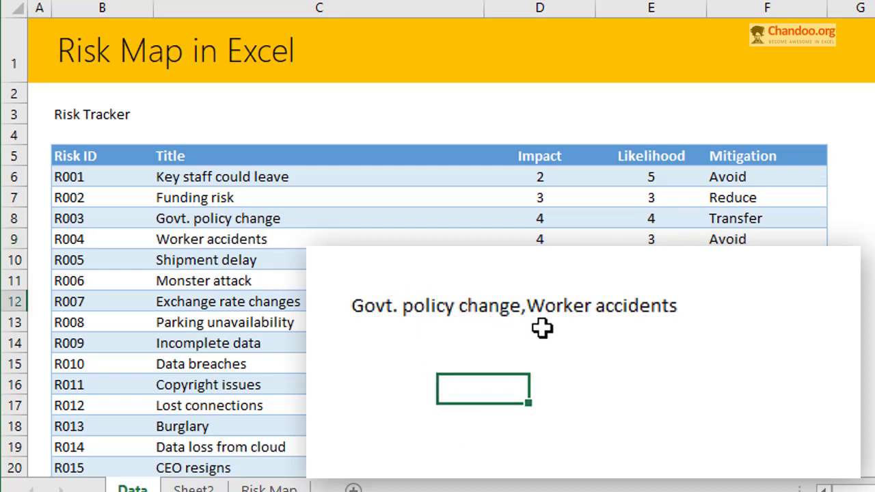
{"action": "left_click_drag", "start_coordinate": [265, 228], "coordinate": [260, 234]}
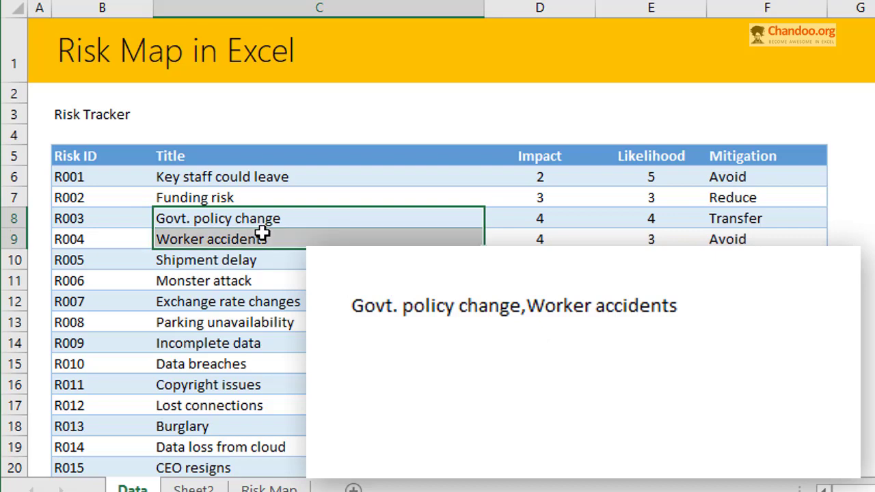
{"action": "left_click", "coordinate": [504, 298]}
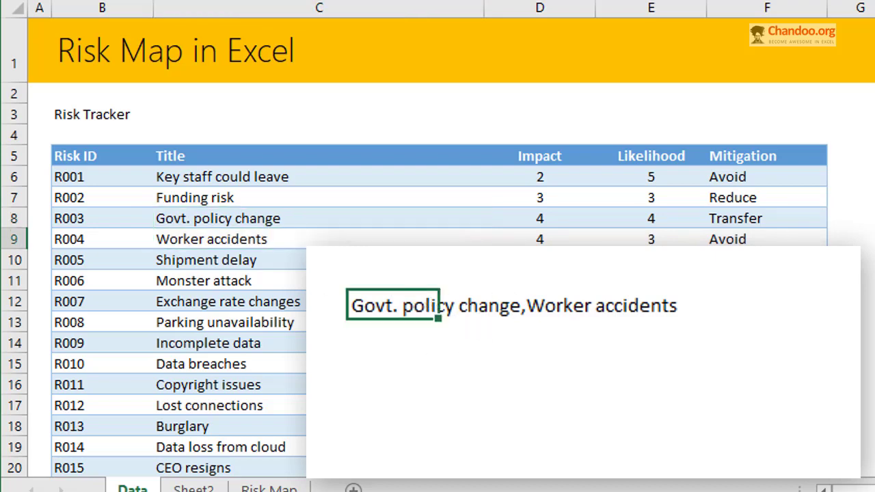
{"action": "key", "text": "Delete"}
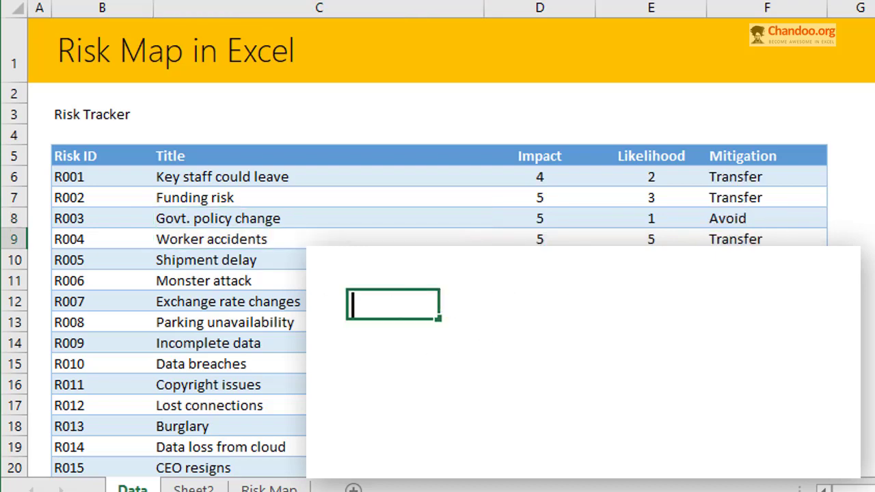
{"action": "type", "text": "="}
{"action": "left_click", "coordinate": [540, 343]}
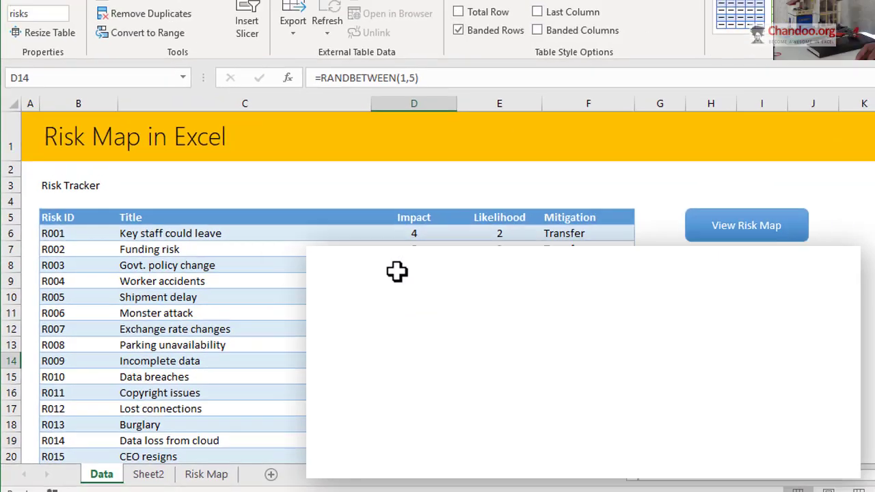
Start a TEXTJOIN formula beside the table, cancel it, and select H9 instead
{"action": "left_click", "coordinate": [607, 313]}
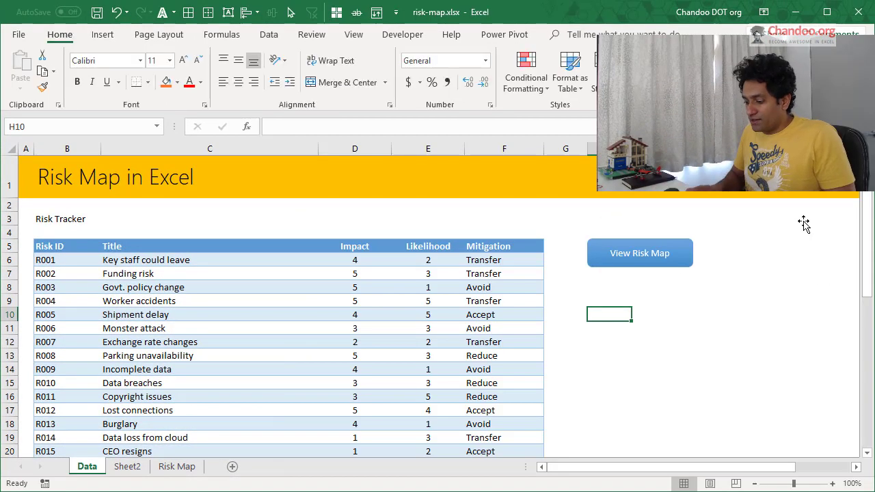
{"action": "type", "text": "=text"}
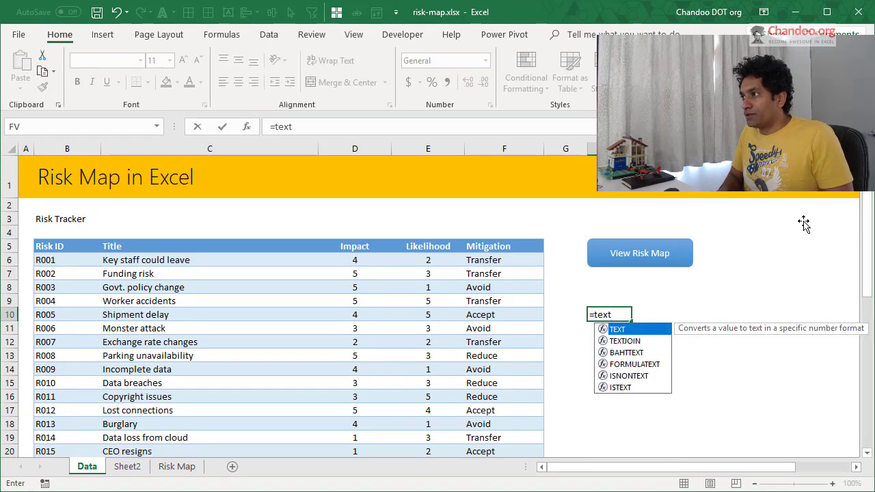
{"action": "type", "text": "j"}
{"action": "key", "text": "Tab"}
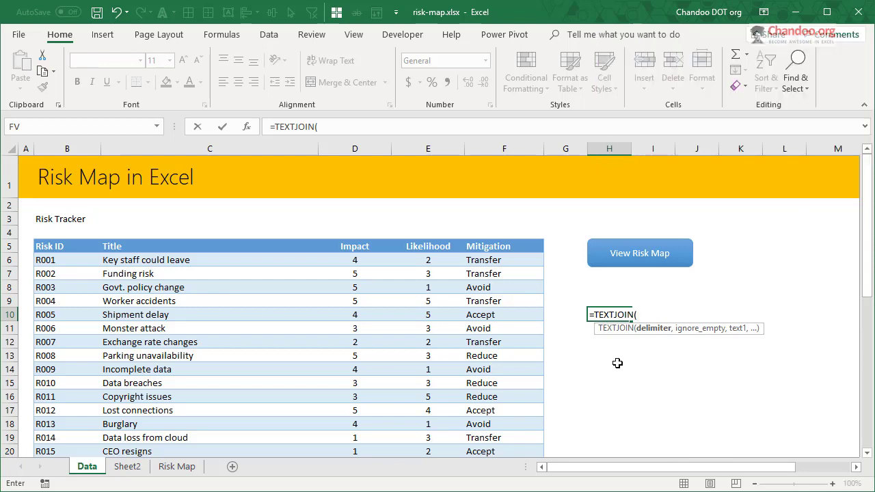
{"action": "key", "text": "Escape"}
{"action": "left_click", "coordinate": [592, 301]}
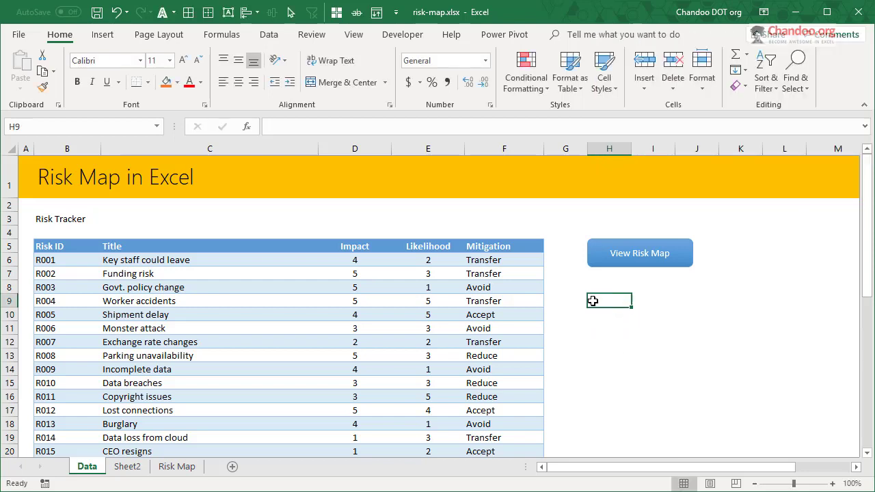
In the Symbol dialog, compare the recent Bullet with the Arrows subset's Black Circle, then close without inserting
{"action": "left_click", "coordinate": [102, 34]}
{"action": "left_click", "coordinate": [813, 68]}
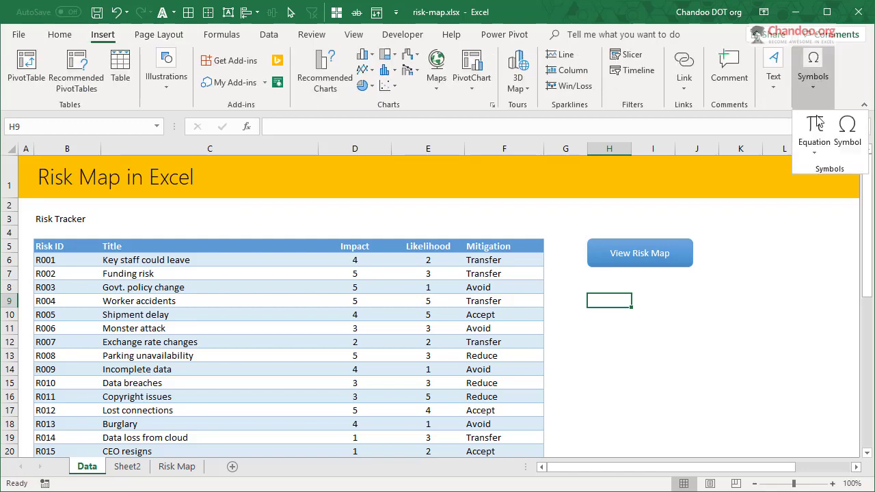
{"action": "left_click", "coordinate": [846, 128]}
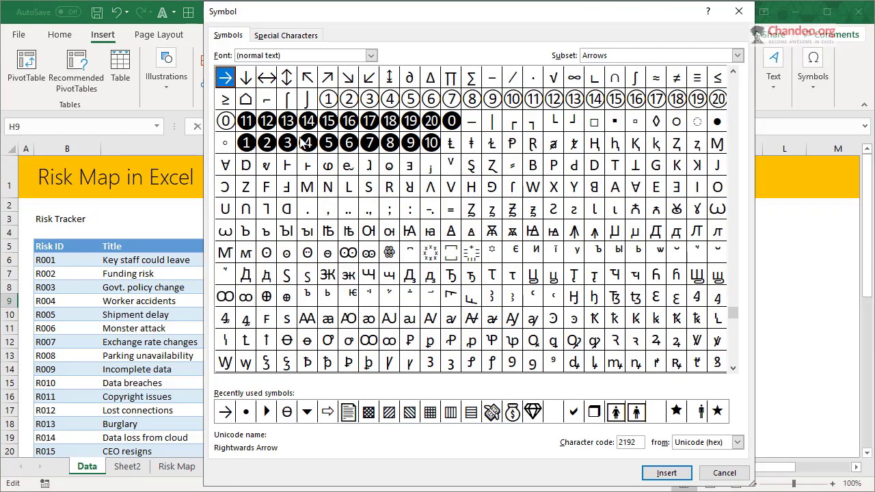
{"action": "left_click", "coordinate": [246, 414]}
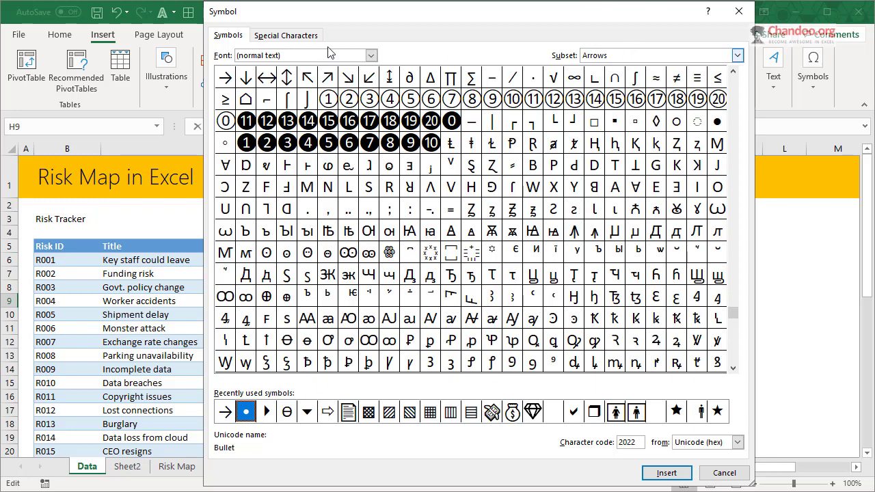
{"action": "left_click", "coordinate": [676, 56]}
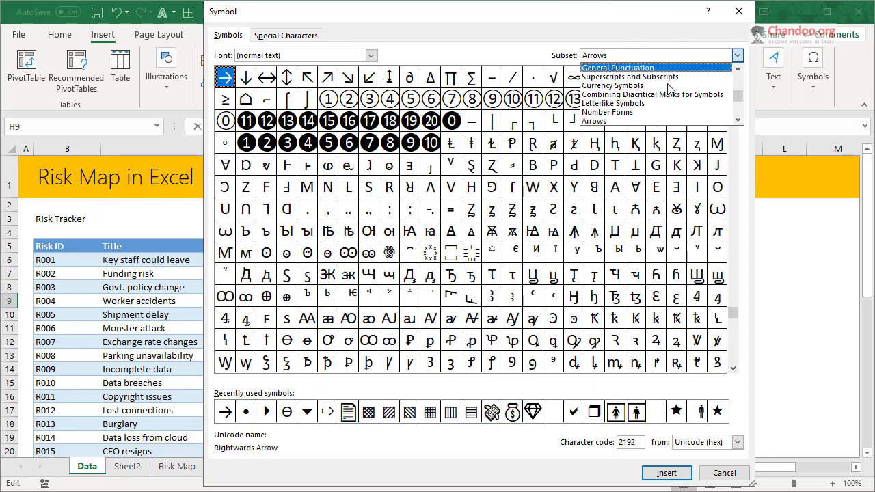
{"action": "left_click", "coordinate": [647, 124]}
{"action": "left_click", "coordinate": [717, 122]}
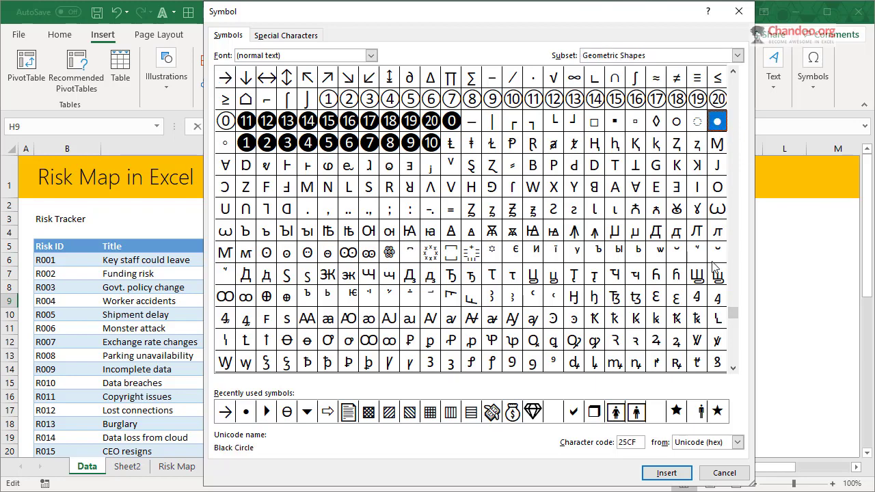
{"action": "left_click", "coordinate": [724, 472]}
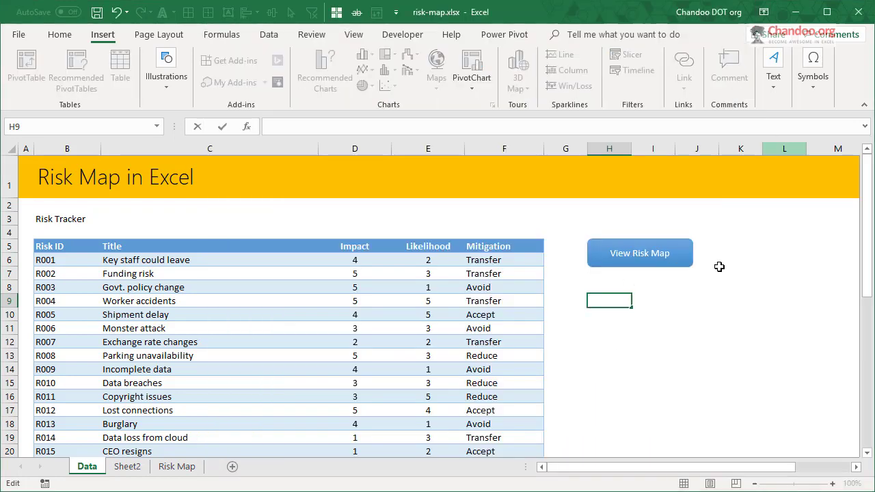
Insert the Bullet (2022) symbol from recently used symbols into cell H9
{"action": "left_click", "coordinate": [811, 88]}
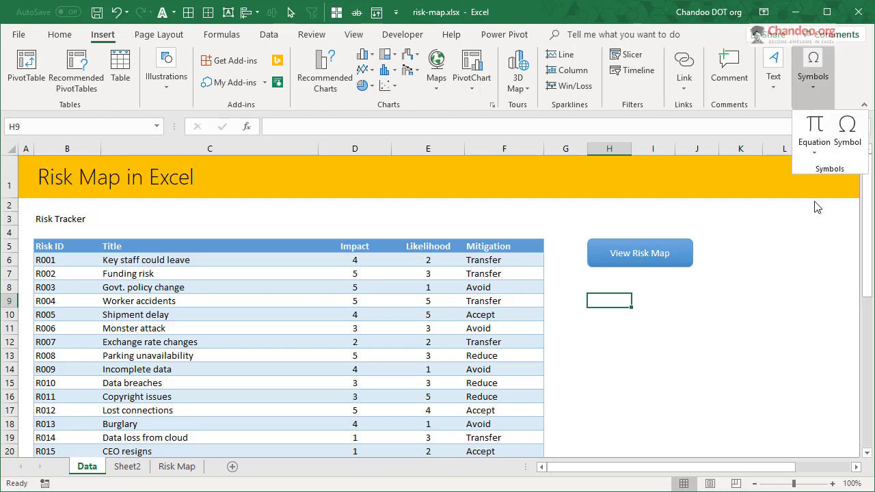
{"action": "left_click", "coordinate": [847, 137]}
{"action": "left_click", "coordinate": [244, 410]}
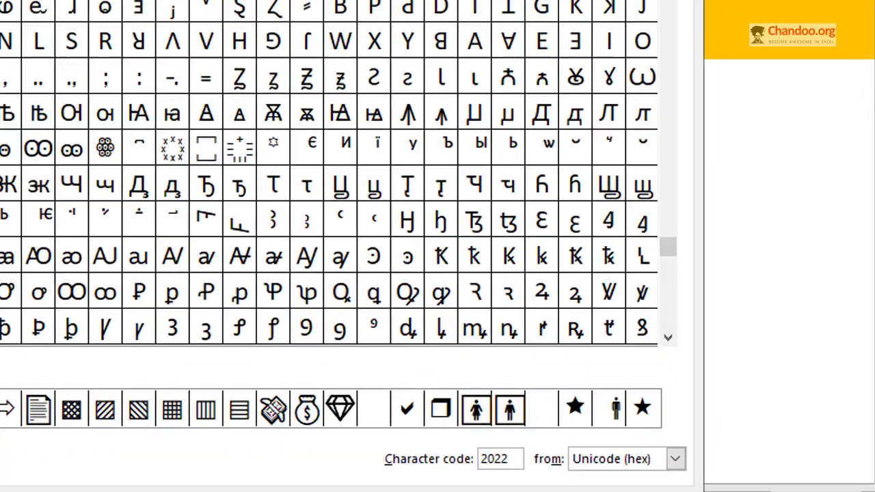
{"action": "left_click", "coordinate": [660, 475]}
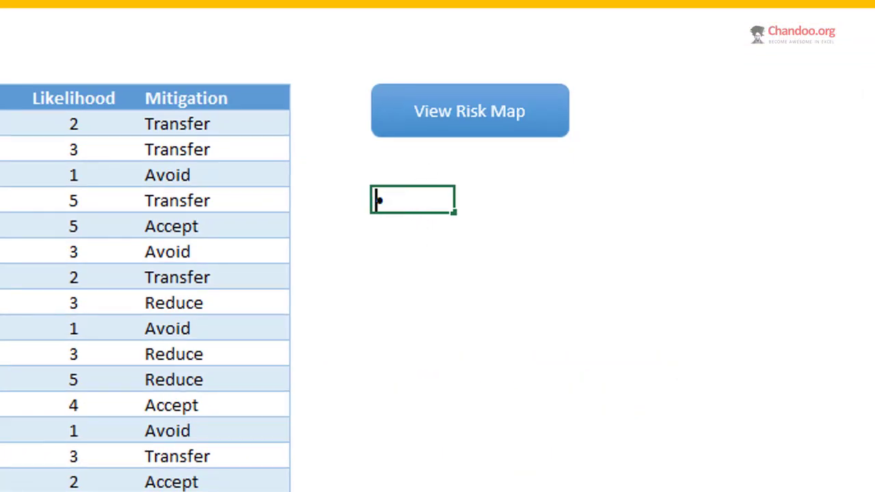
Start the formula =TEXTJOIN("• ",true, IF(risks[Impact]=1, using autocomplete for TEXTJOIN and Impact
{"action": "type", "text": "=text"}
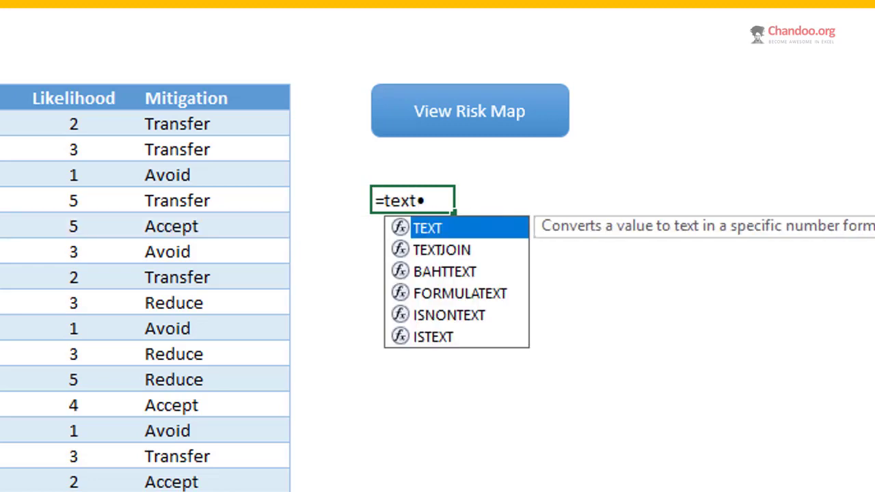
{"action": "key", "text": "Down"}
{"action": "key", "text": "Tab"}
{"action": "type", "text": "\""}
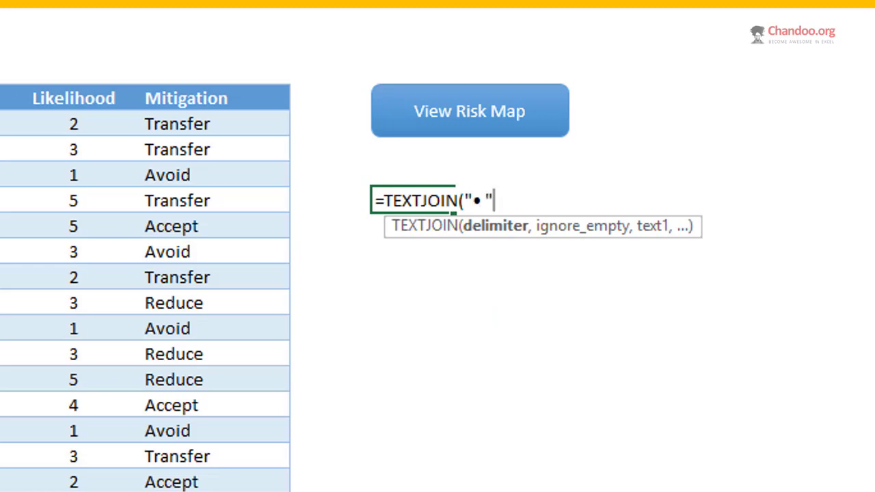
{"action": "type", "text": ",true,"}
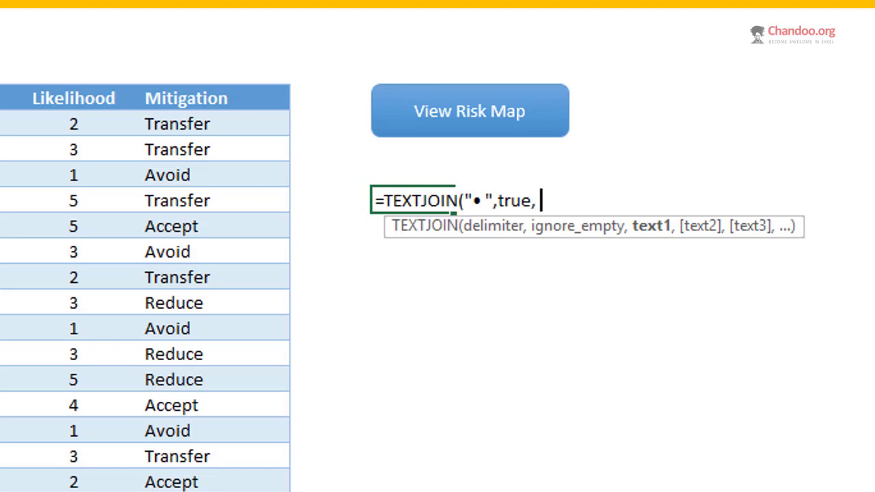
{"action": "type", "text": " IF("}
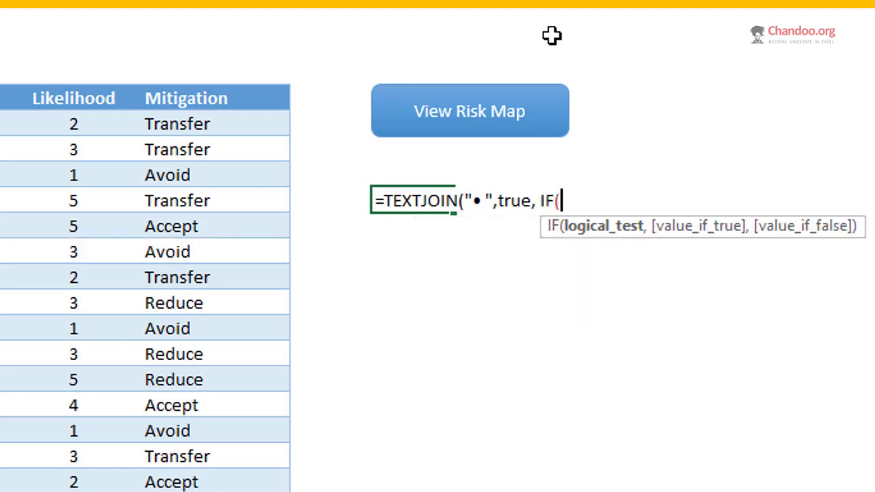
{"action": "type", "text": "risk"}
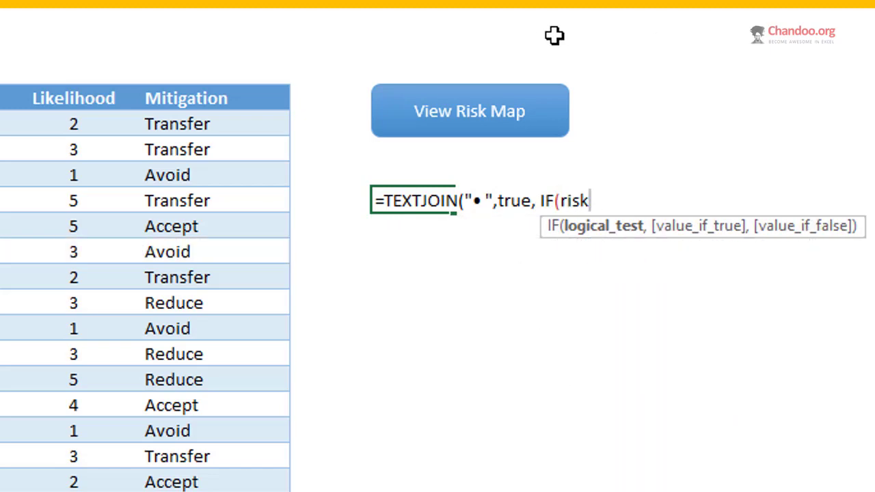
{"action": "type", "text": "s["}
{"action": "key", "text": "Down"}
{"action": "key", "text": "Down"}
{"action": "key", "text": "Down"}
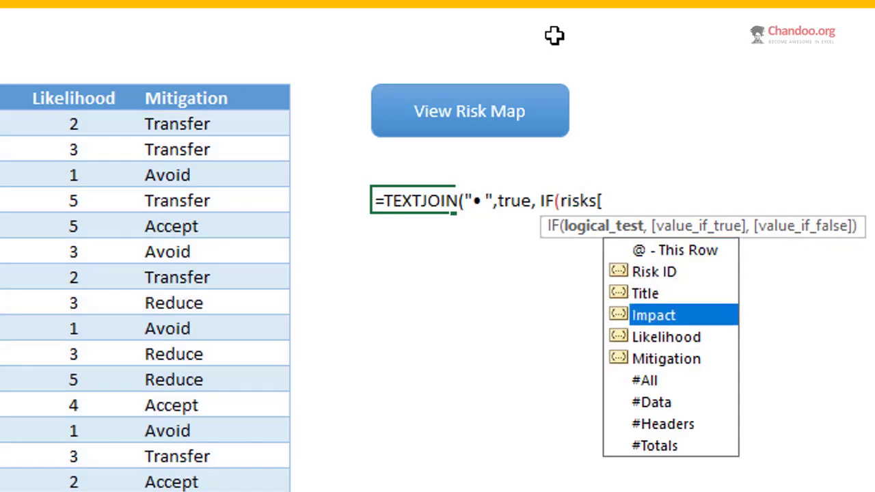
{"action": "key", "text": "Tab"}
{"action": "type", "text": "]=1,"}
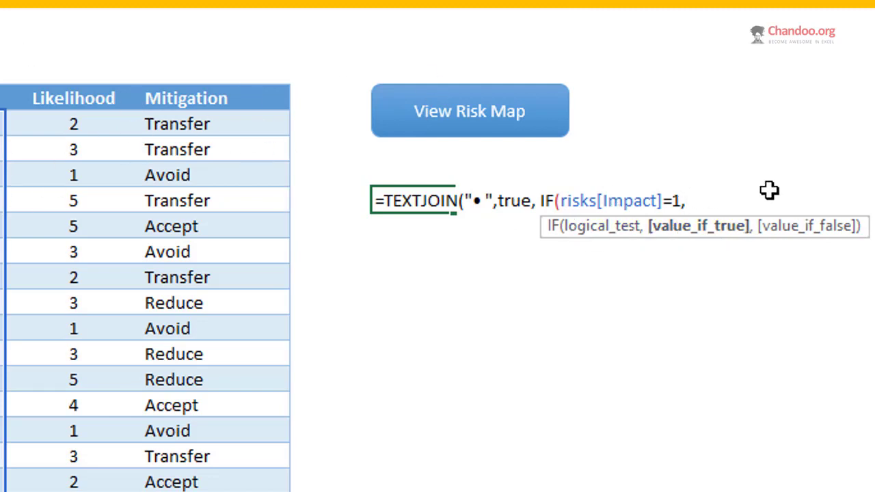
Add the nested IF(risks[Likelihood]=1,risks[Title],"") and close all the brackets
{"action": "type", "text": "IF("}
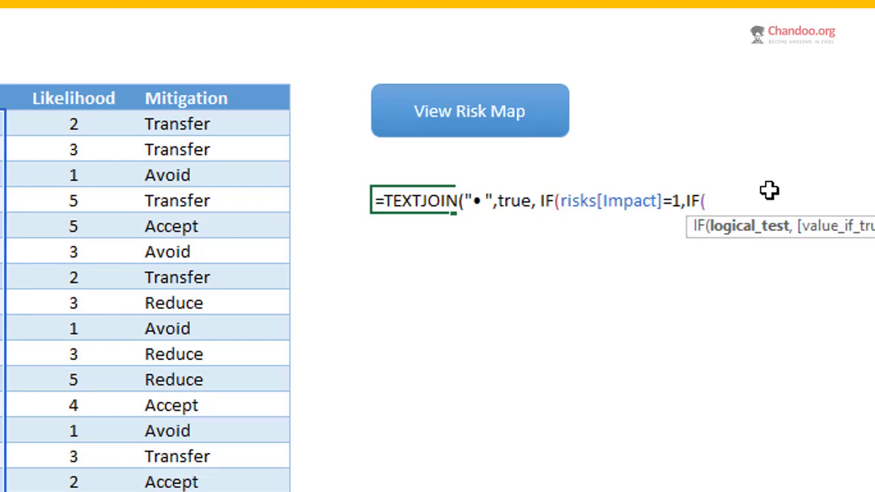
{"action": "type", "text": "risks["}
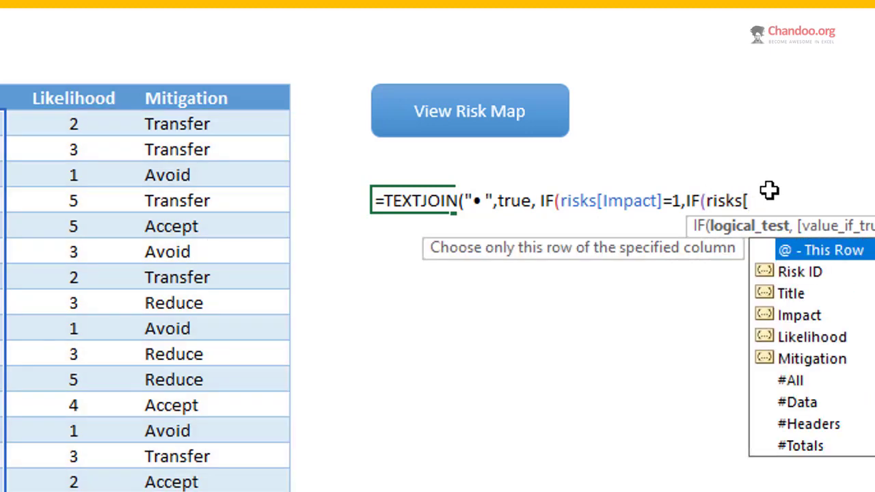
{"action": "type", "text": "Likeli"}
{"action": "key", "text": "Tab"}
{"action": "type", "text": "]=1"}
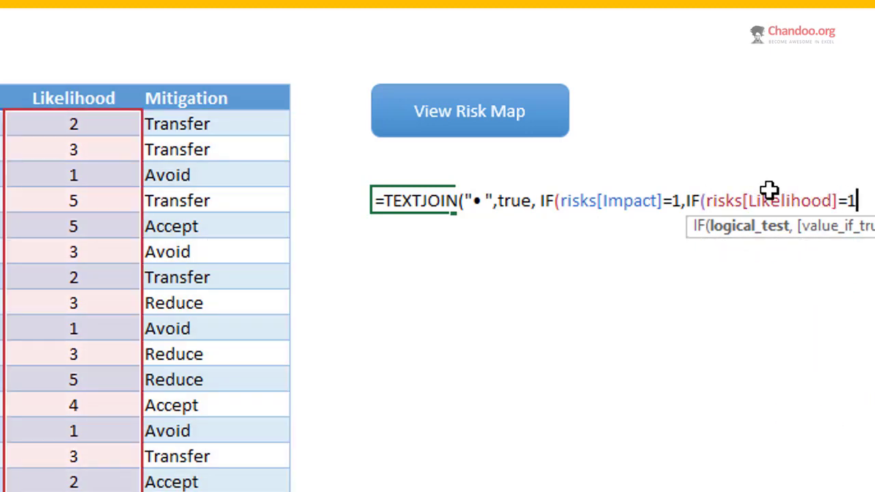
{"action": "type", "text": ", "}
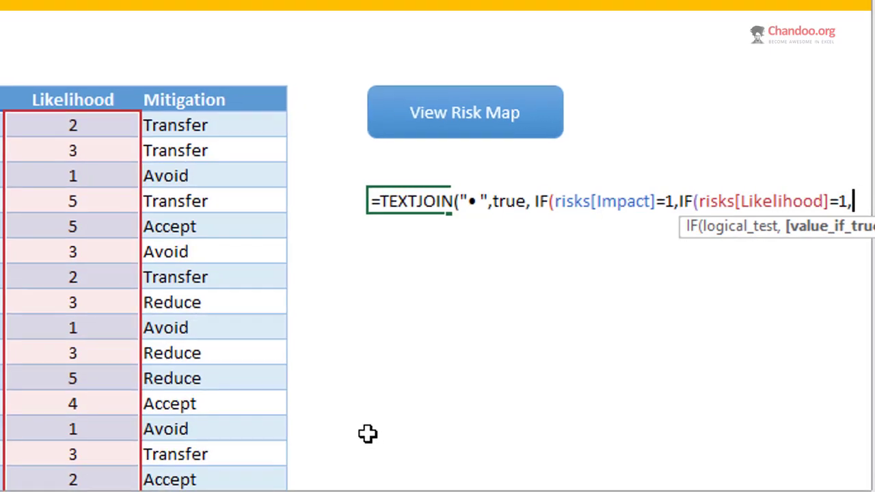
{"action": "type", "text": "risk"}
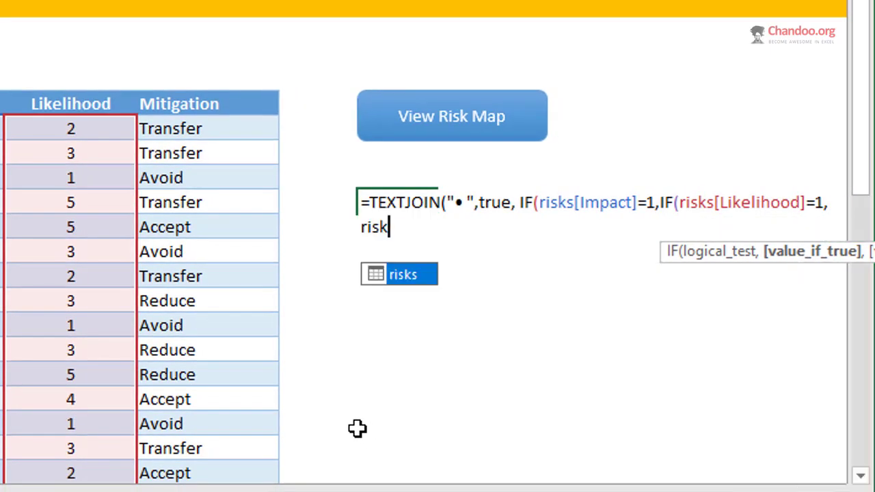
{"action": "key", "text": "Tab"}
{"action": "type", "text": "[t"}
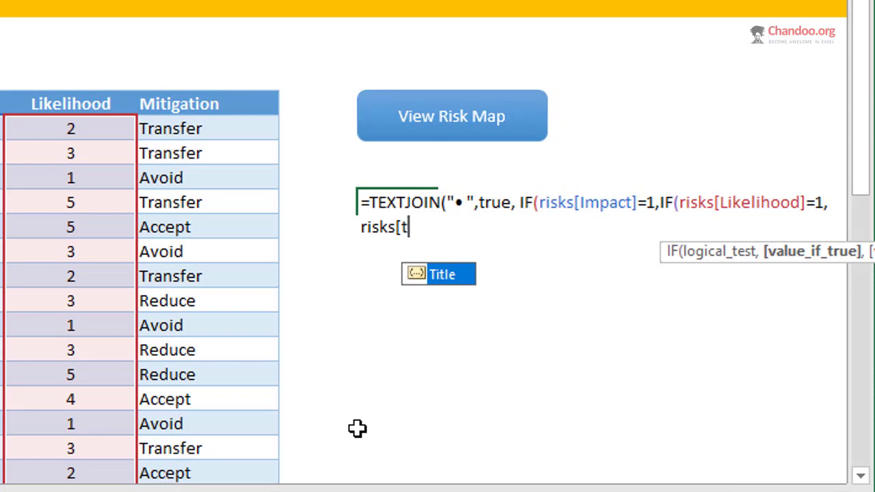
{"action": "key", "text": "Tab"}
{"action": "type", "text": "],"}
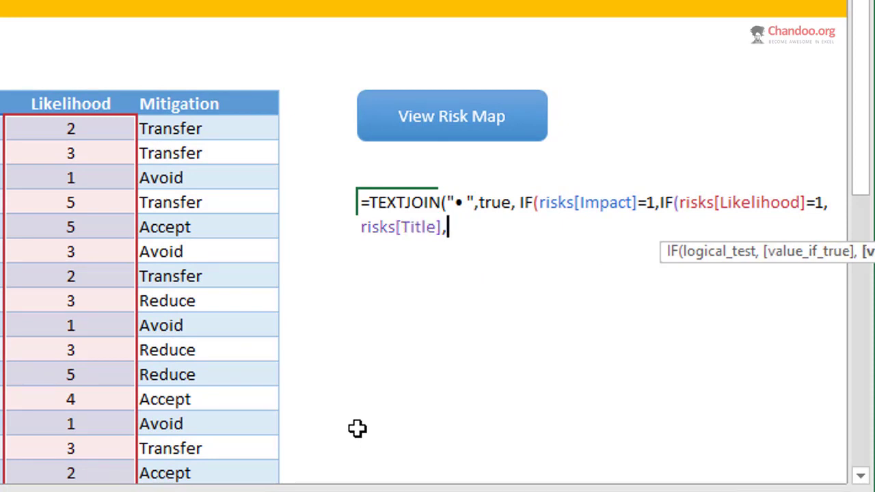
{"action": "type", "text": "\"\"),\"\""}
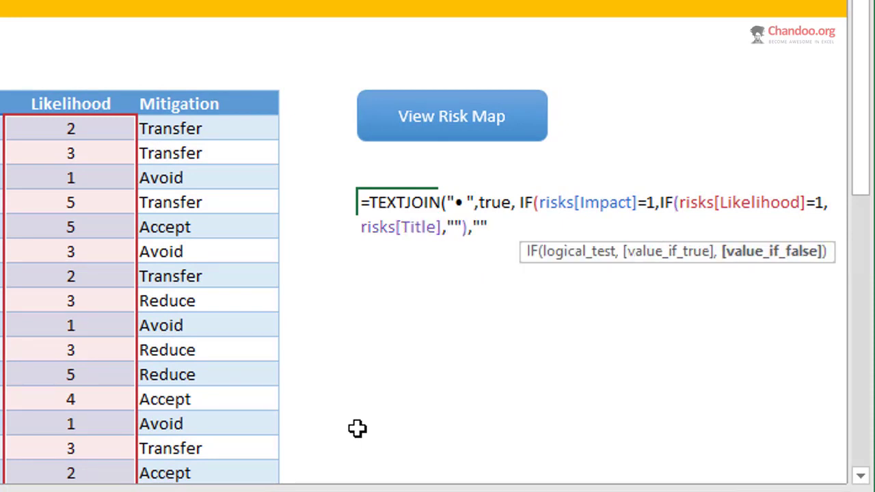
{"action": "type", "text": ")"}
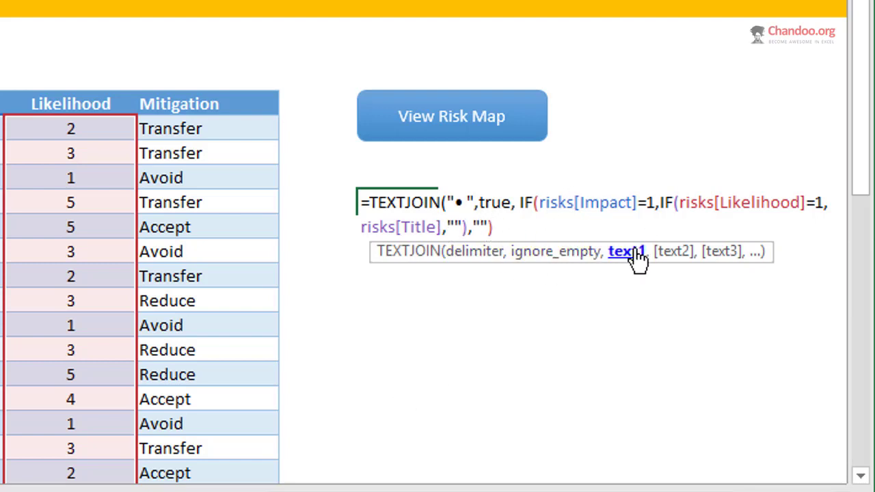
{"action": "type", "text": ")"}
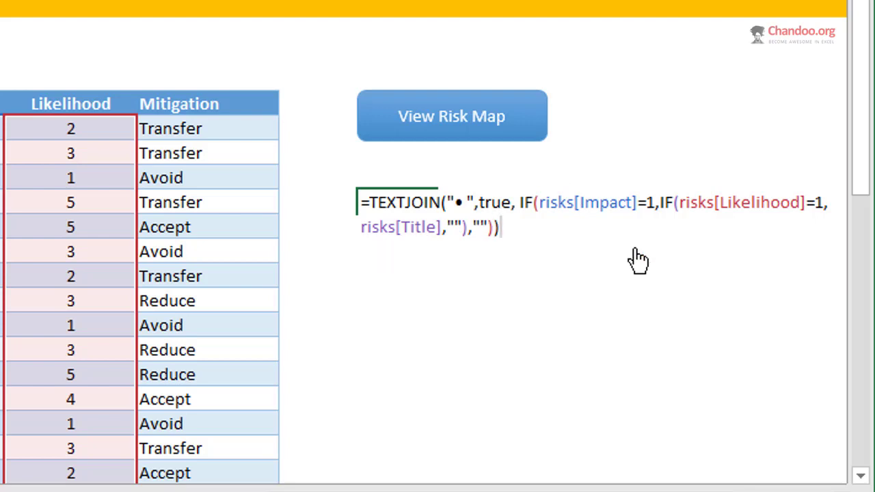
Enter H9's TEXTJOIN as an array formula, review it, and return to the Risk Map sheet
{"action": "key", "text": "ctrl+Return"}
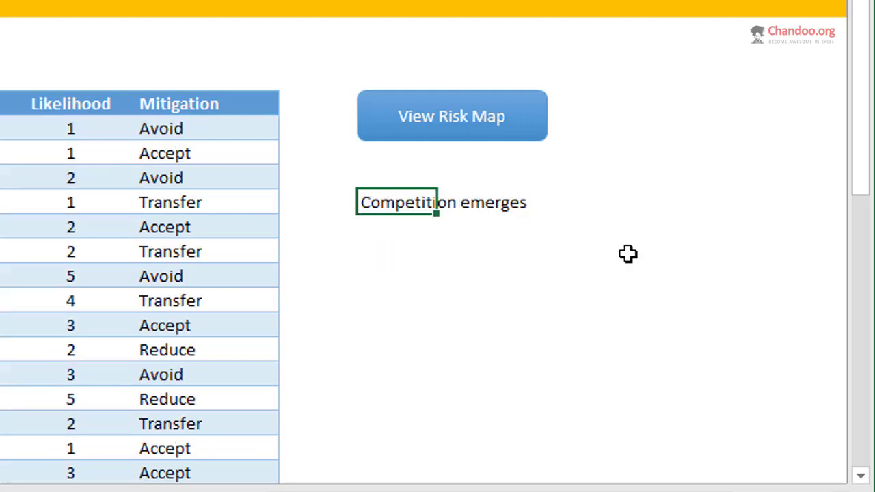
{"action": "left_click", "coordinate": [376, 235]}
{"action": "left_click", "coordinate": [400, 202]}
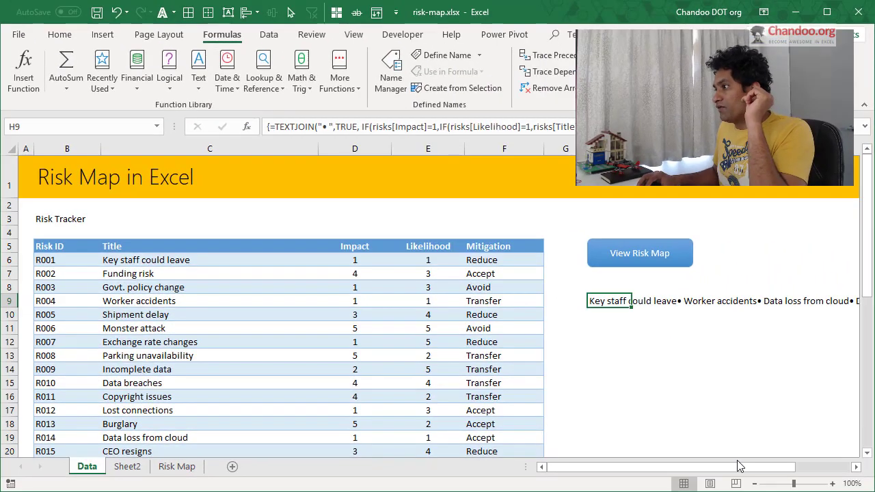
{"action": "left_click_drag", "start_coordinate": [757, 466], "coordinate": [810, 465]}
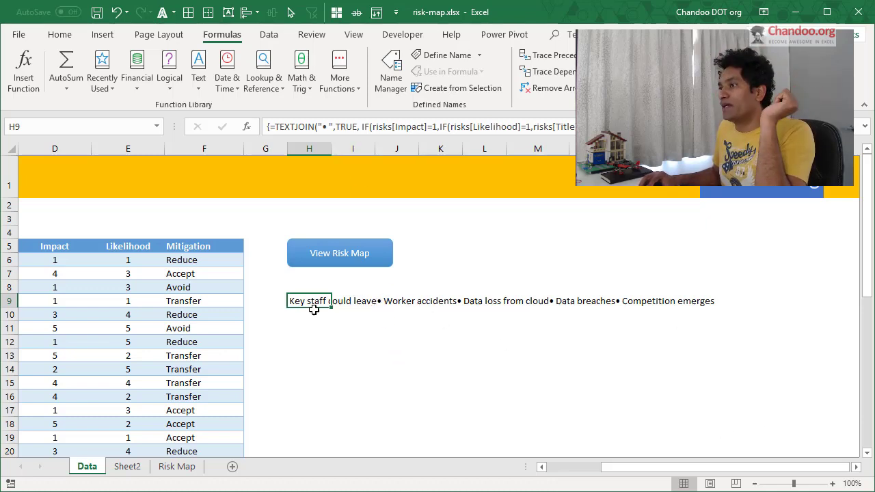
{"action": "key", "text": "F2"}
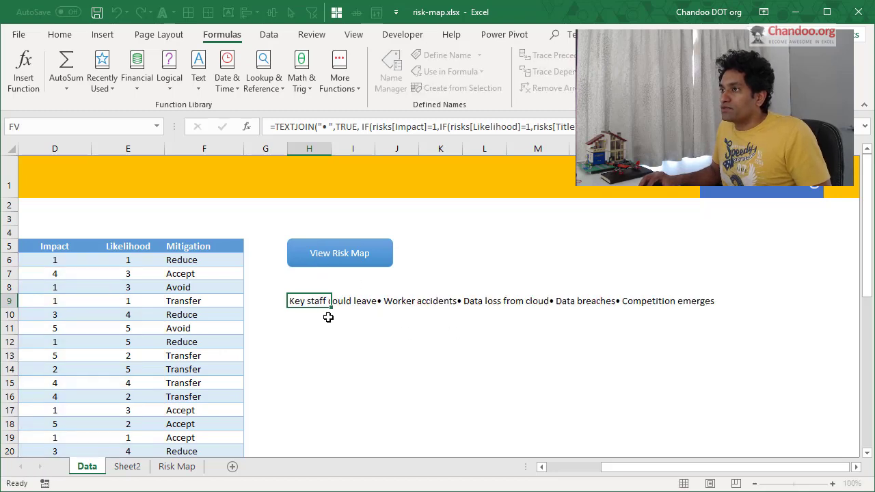
{"action": "left_click", "coordinate": [167, 468]}
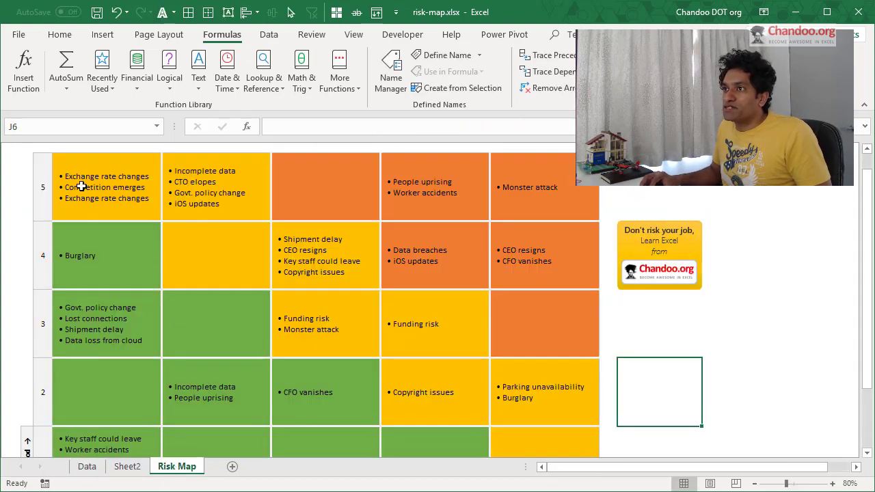
Change H9's TEXTJOIN delimiter to char(10)&"• " and commit it as an array formula
{"action": "left_click", "coordinate": [87, 466]}
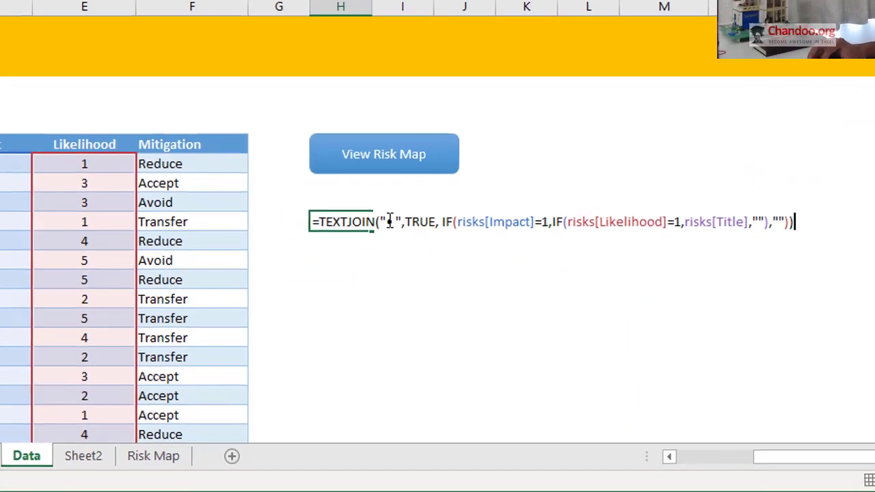
{"action": "left_click", "coordinate": [336, 301]}
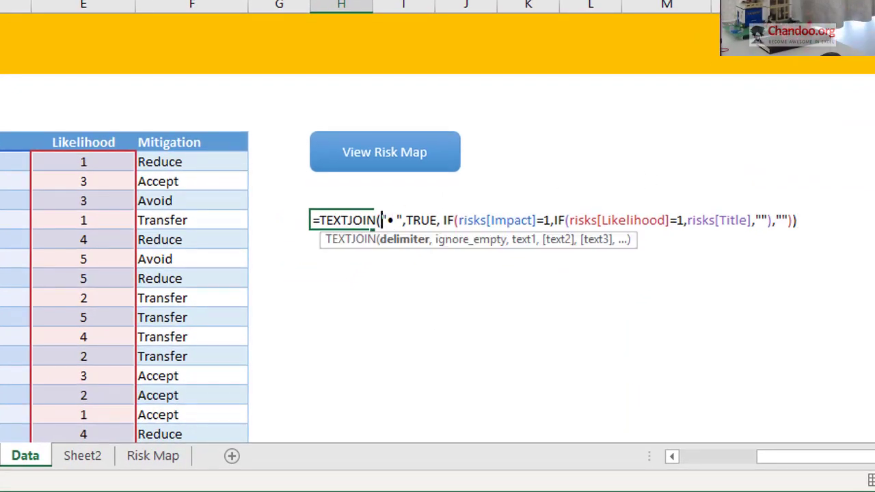
{"action": "type", "text": "char"}
{"action": "type", "text": "(10)&"}
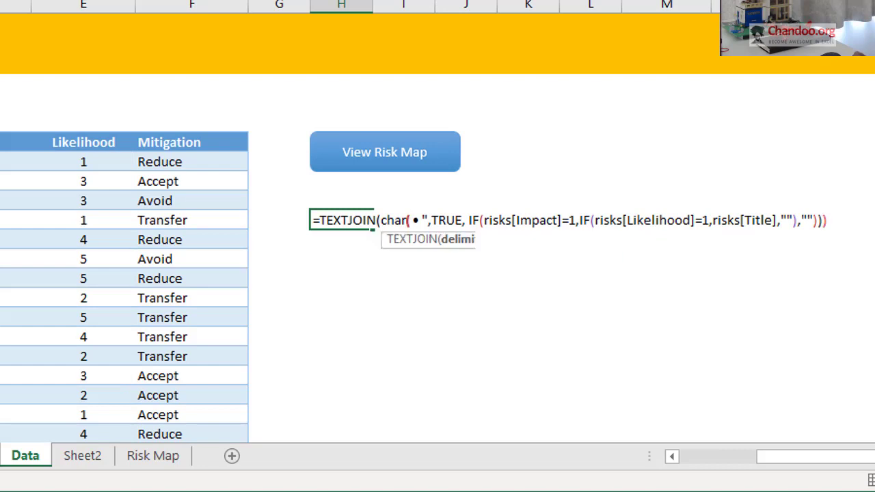
{"action": "key", "text": "BackSpace"}
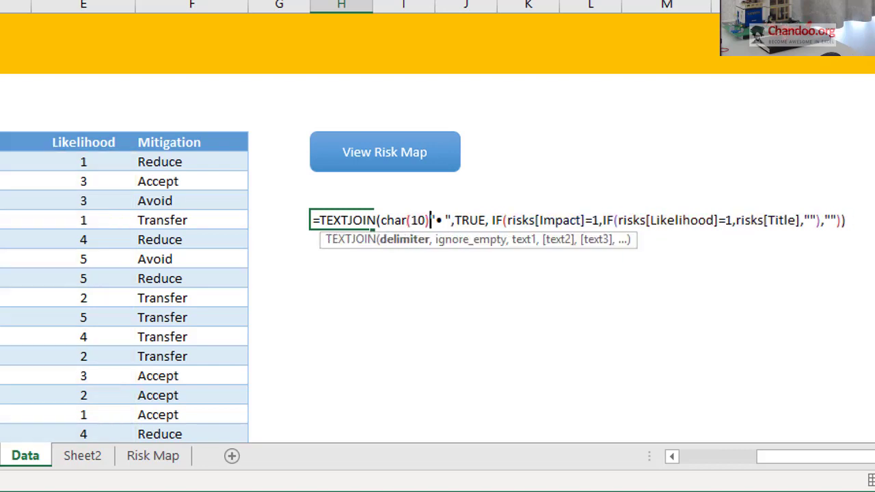
{"action": "type", "text": "&"}
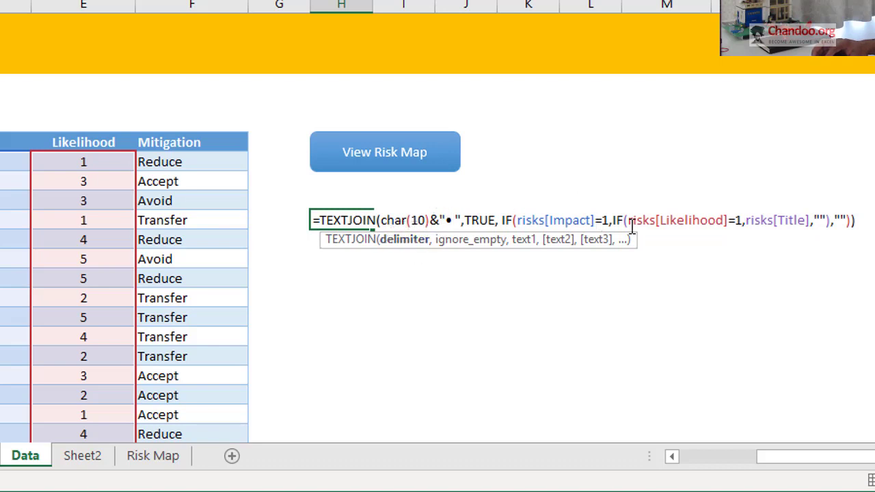
{"action": "key", "text": "ctrl+Return"}
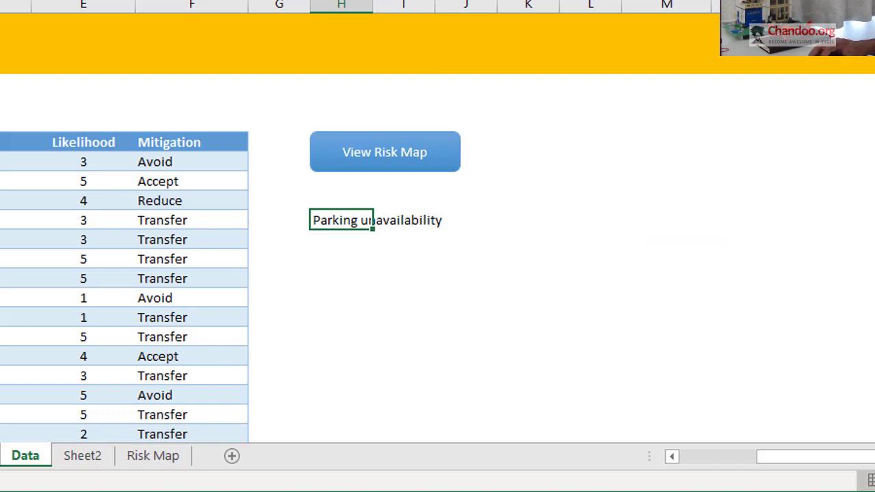
Recalculate the sample data, toggle Wrap Text on and off, then clear H9's test formula
{"action": "key", "text": "F9"}
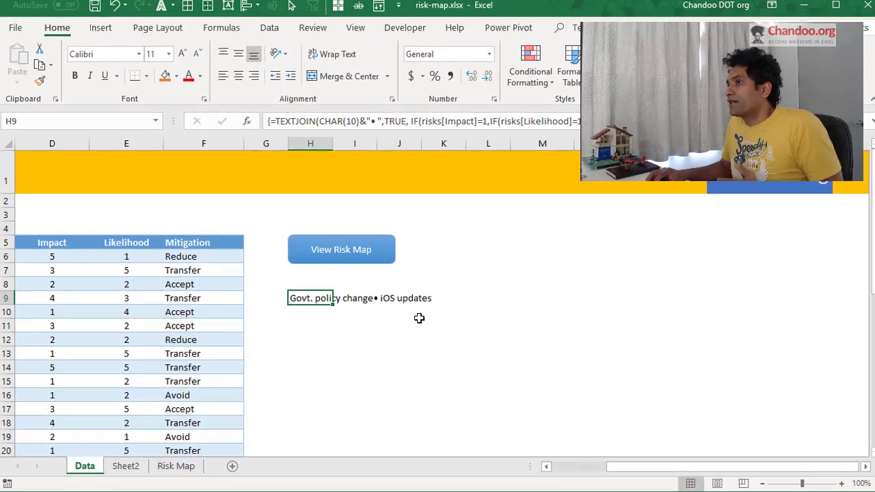
{"action": "left_click", "coordinate": [333, 64]}
{"action": "left_click", "coordinate": [333, 65]}
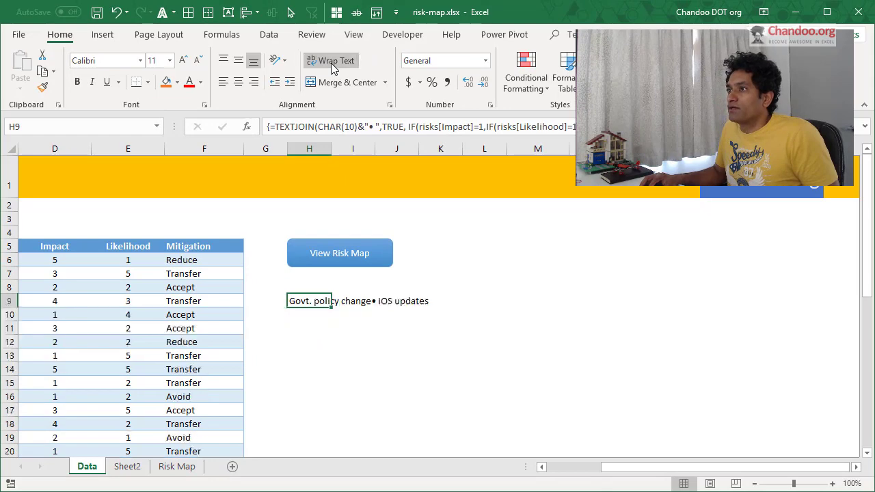
{"action": "key", "text": "Delete"}
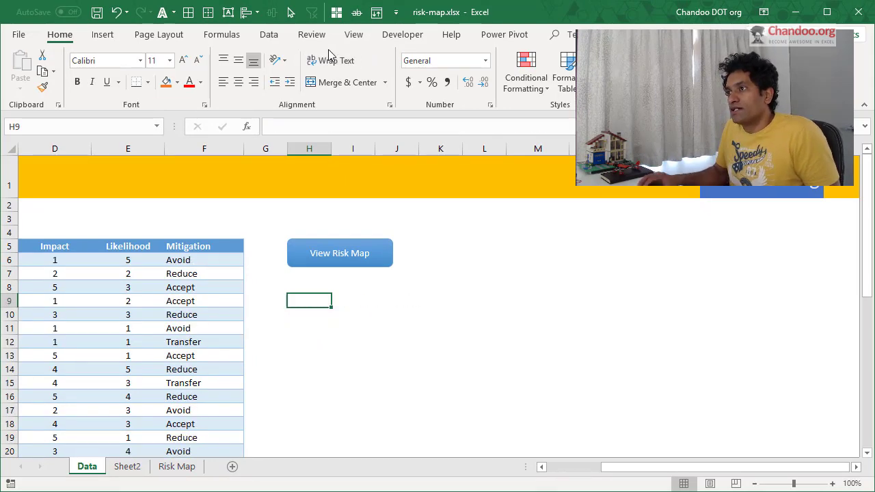
On the Risk Map sheet, re-enter cell D3's TEXTJOIN formula as an array formula
{"action": "left_click", "coordinate": [179, 467]}
{"action": "left_click", "coordinate": [127, 169]}
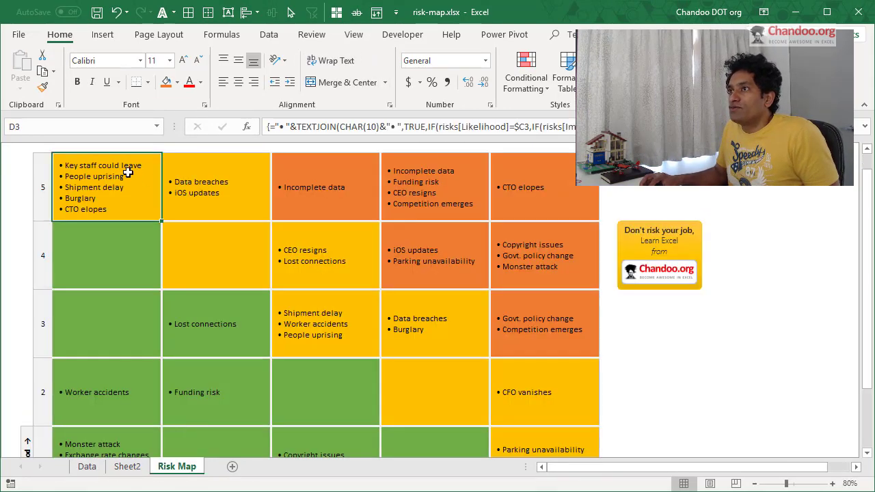
{"action": "key", "text": "F2"}
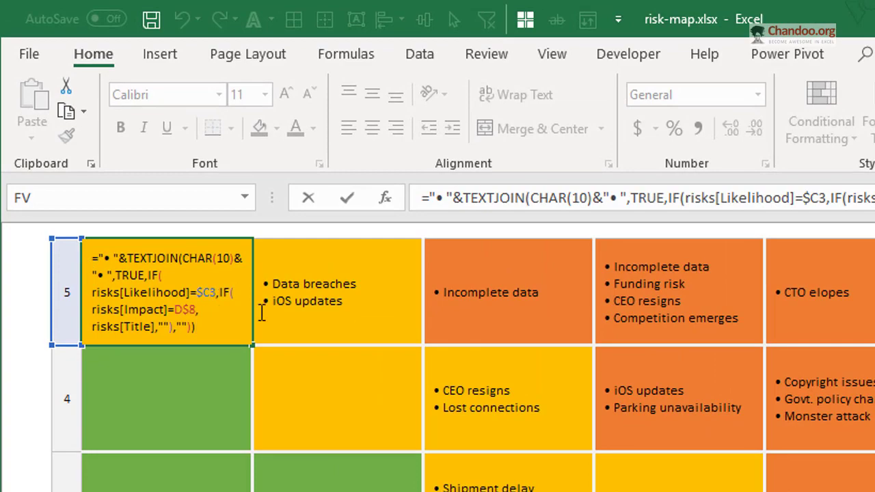
{"action": "key", "text": "ctrl+shift+Return"}
{"action": "scroll", "coordinate": [437, 355], "scroll_direction": "up", "scroll_amount": 5}
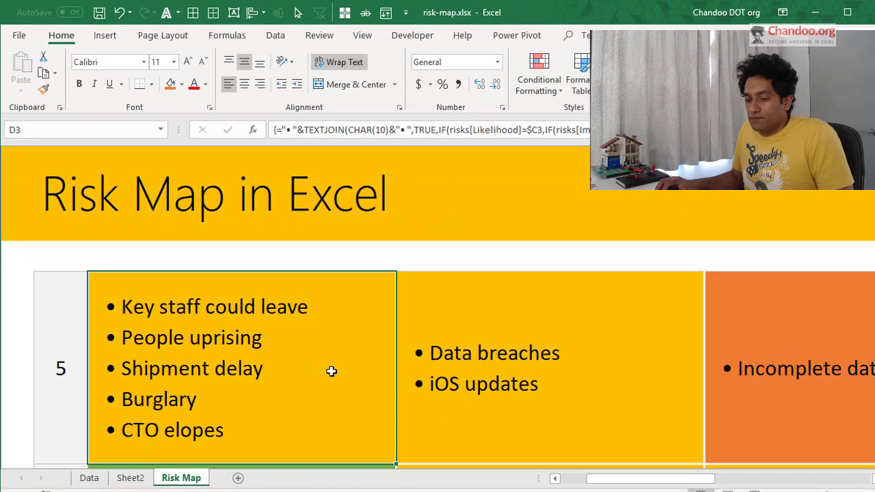
{"action": "key", "text": "F2"}
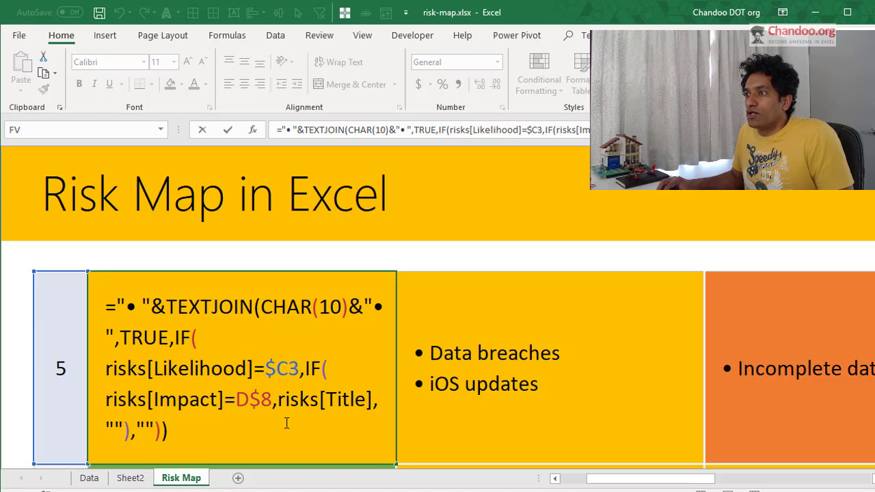
{"action": "scroll", "coordinate": [373, 415], "scroll_direction": "down", "scroll_amount": 2}
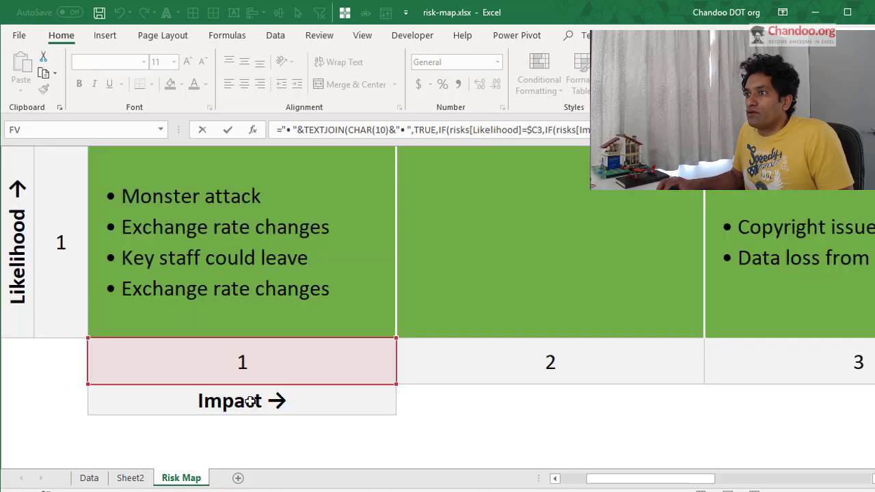
{"action": "scroll", "coordinate": [271, 365], "scroll_direction": "up", "scroll_amount": 2}
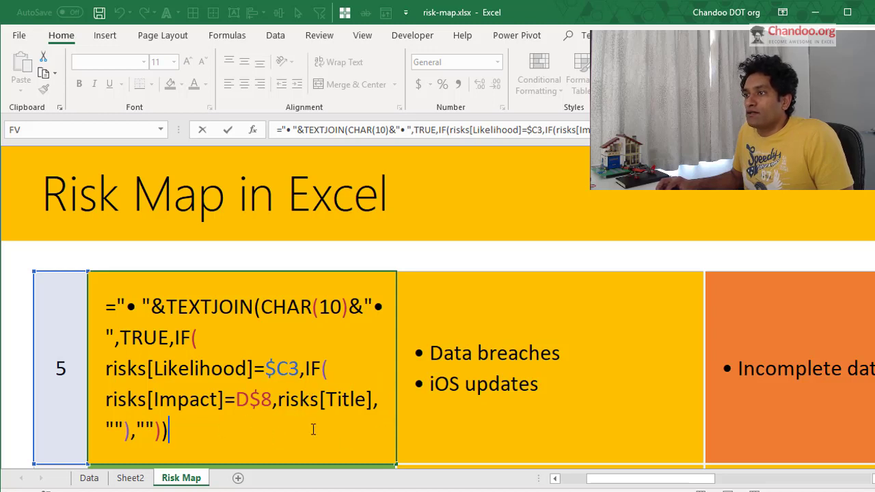
{"action": "key", "text": "ctrl+shift+Return"}
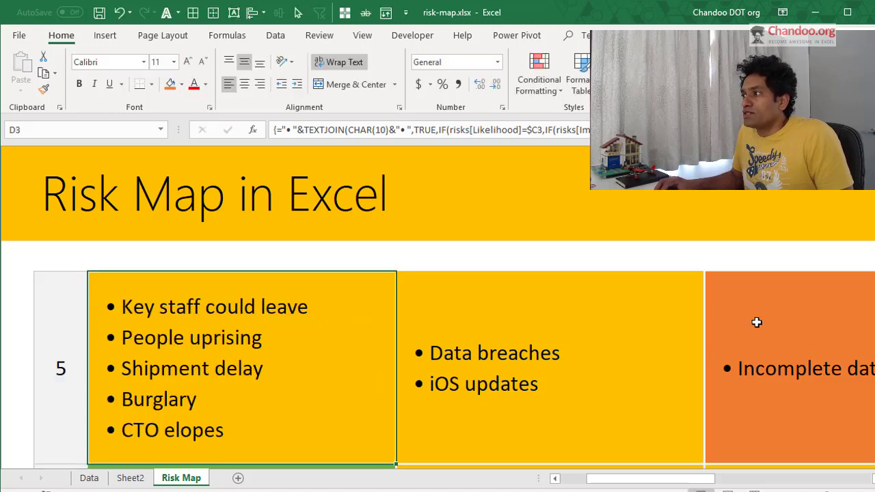
Zoom the Risk Map sheet out three steps to 100%
{"action": "scroll", "coordinate": [437, 342], "scroll_direction": "down", "scroll_amount": 1, "text": "ctrl"}
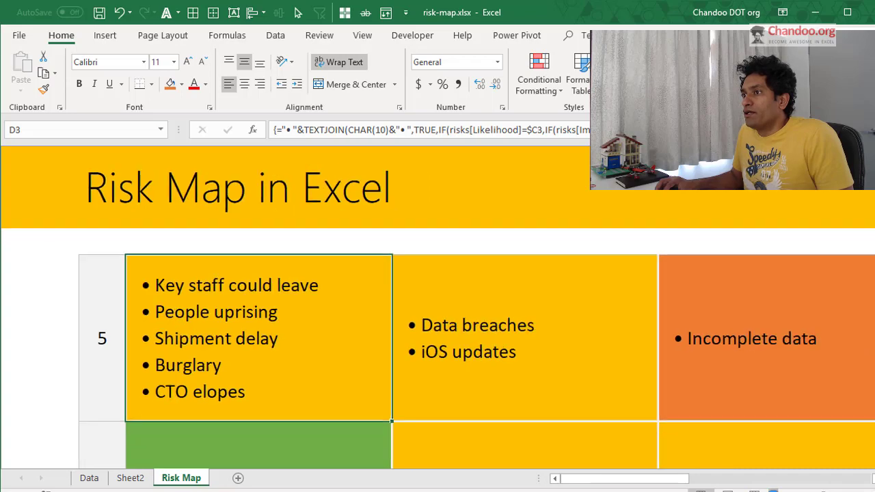
{"action": "scroll", "coordinate": [437, 342], "scroll_direction": "down", "scroll_amount": 2, "text": "ctrl"}
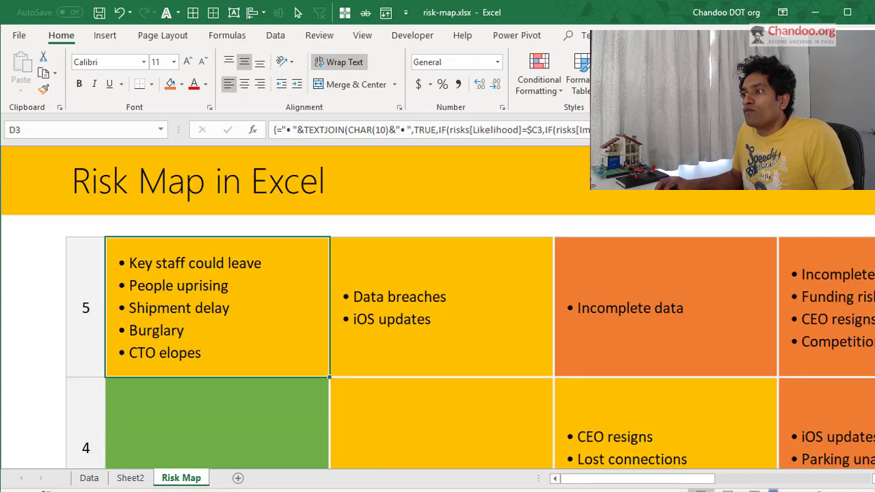
{"action": "scroll", "coordinate": [437, 342], "scroll_direction": "down", "scroll_amount": 3, "text": "ctrl"}
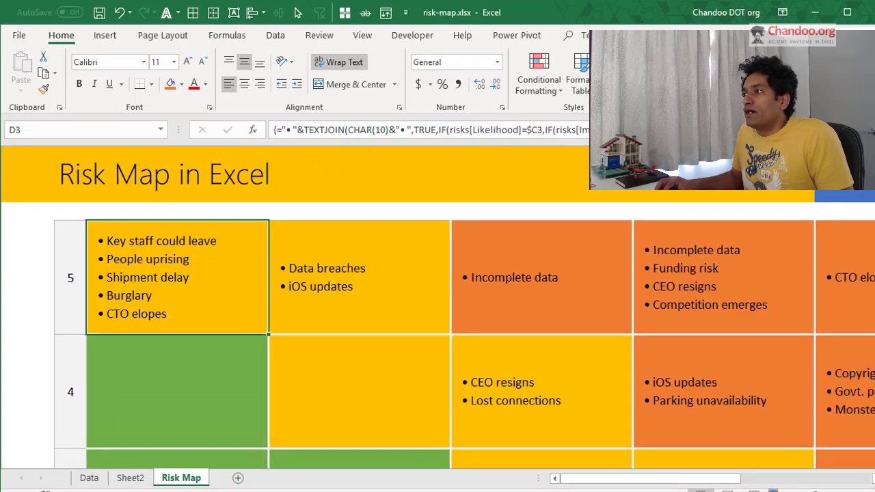
{"action": "left_click", "coordinate": [773, 491]}
{"action": "left_click", "coordinate": [774, 491]}
{"action": "left_click", "coordinate": [773, 491]}
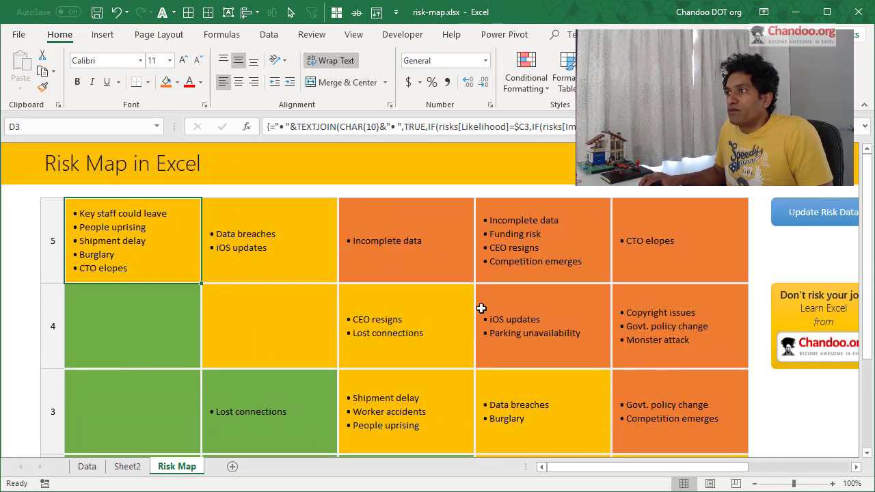
Re-commit D3's TEXTJOIN with Ctrl+Shift+Enter so its five bulleted risks show, checking against empty D4
{"action": "scroll", "coordinate": [482, 309], "scroll_direction": "down", "scroll_amount": 1}
{"action": "scroll", "coordinate": [481, 309], "scroll_direction": "up", "scroll_amount": 1}
{"action": "left_click", "coordinate": [135, 341]}
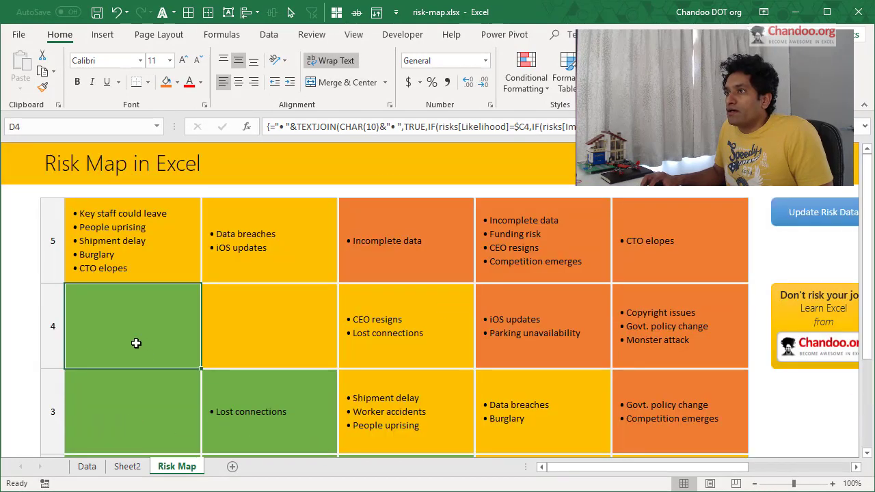
{"action": "left_click", "coordinate": [156, 239]}
{"action": "double_click", "coordinate": [185, 277]}
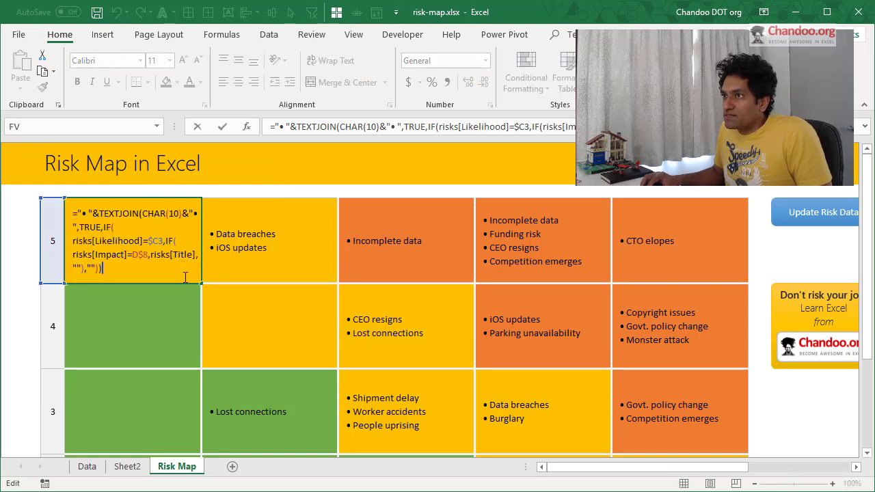
{"action": "key", "text": "ctrl+shift+Return"}
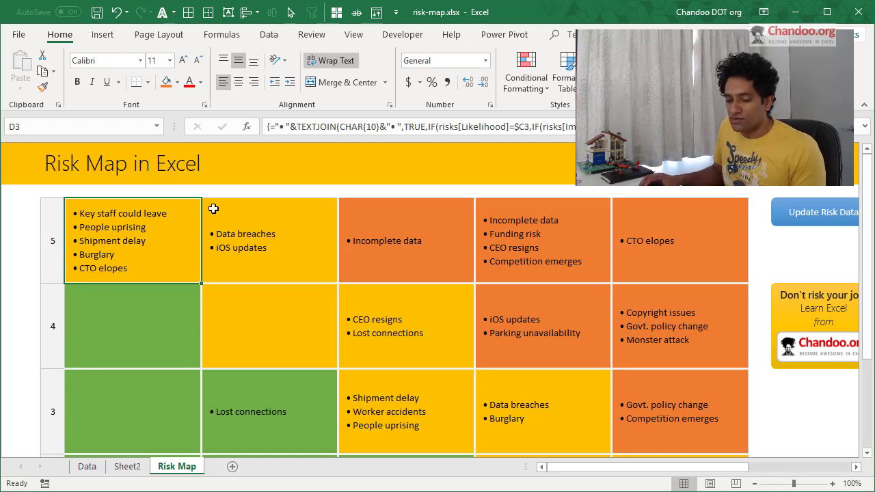
{"action": "double_click", "coordinate": [195, 261]}
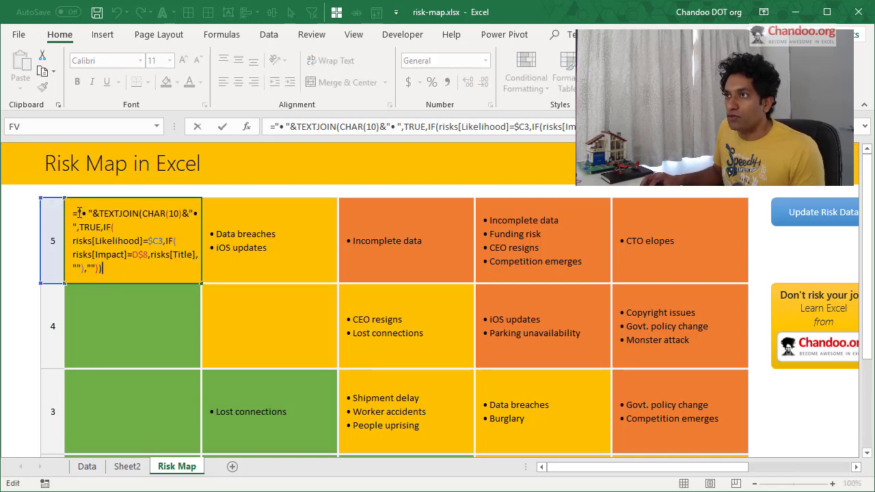
{"action": "key", "text": "ctrl+shift+Return"}
{"action": "left_click", "coordinate": [125, 298]}
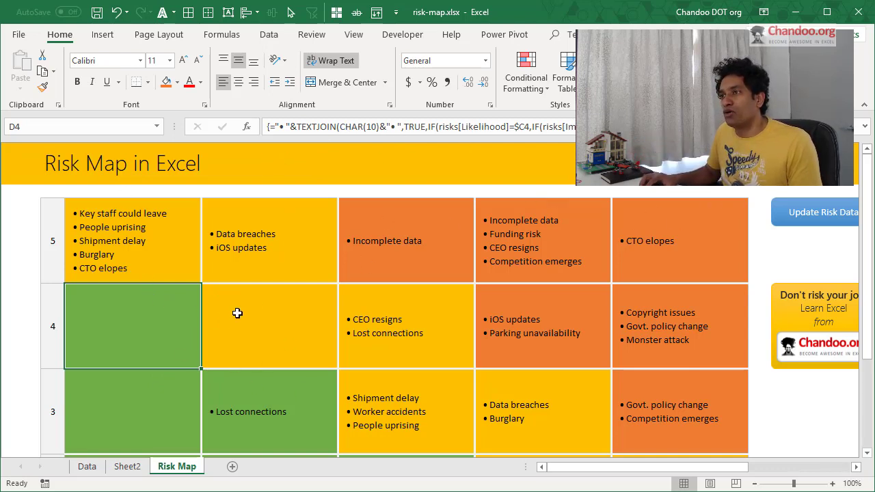
{"action": "left_click", "coordinate": [127, 241]}
{"action": "scroll", "coordinate": [666, 349], "scroll_direction": "down", "scroll_amount": 1}
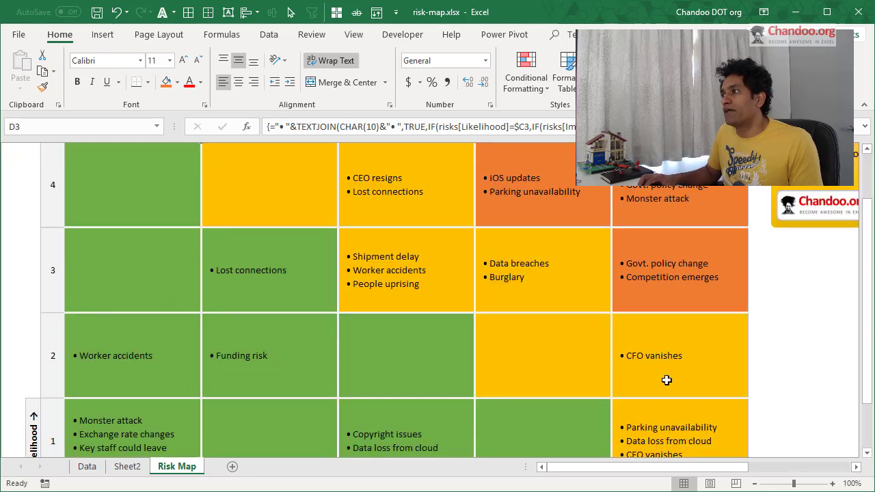
{"action": "scroll", "coordinate": [658, 376], "scroll_direction": "up", "scroll_amount": 1}
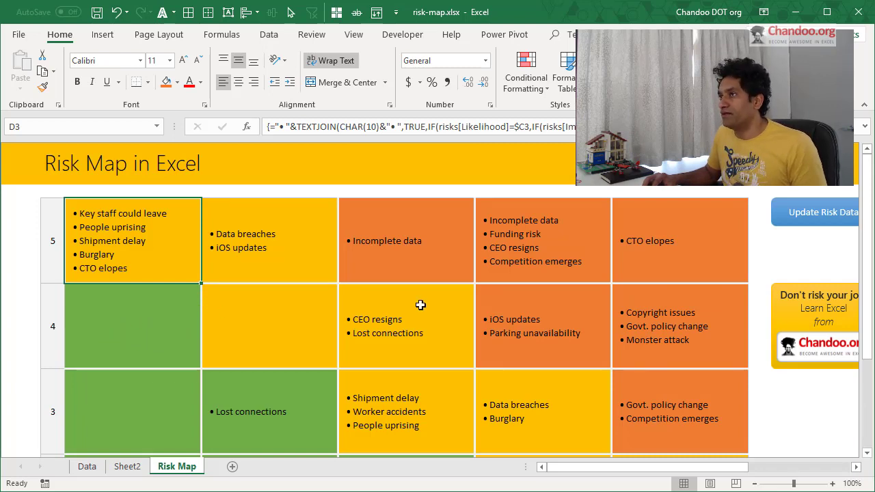
{"action": "left_click", "coordinate": [538, 83]}
{"action": "left_click", "coordinate": [566, 293]}
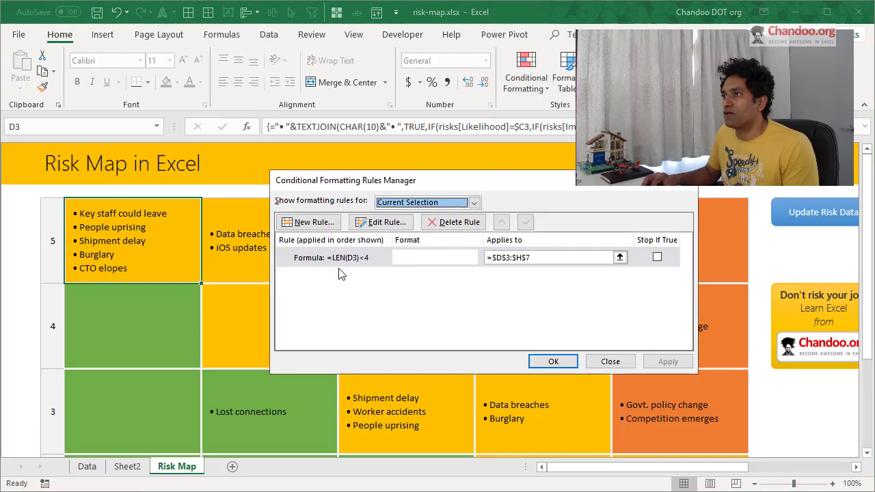
{"action": "double_click", "coordinate": [345, 263]}
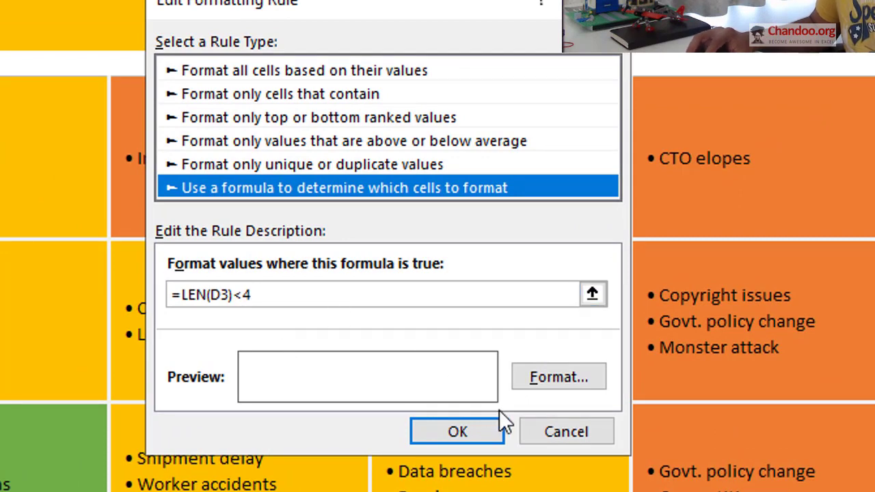
{"action": "left_click", "coordinate": [593, 437]}
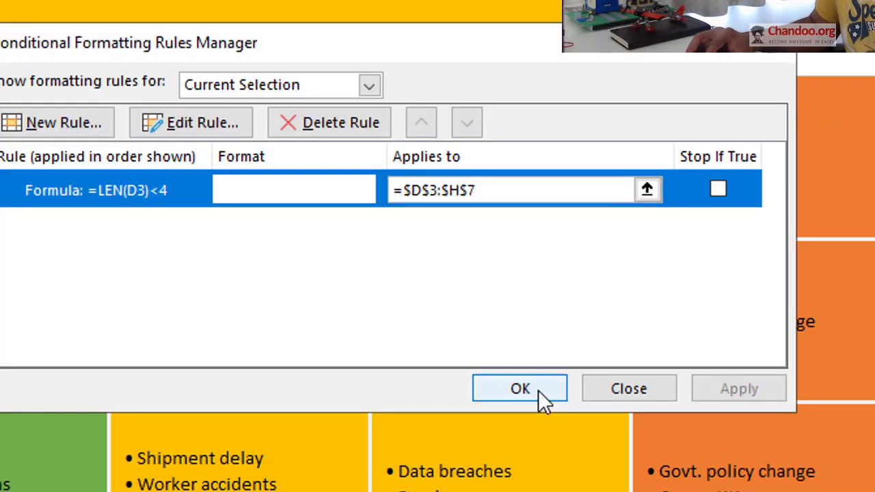
{"action": "left_click", "coordinate": [617, 396]}
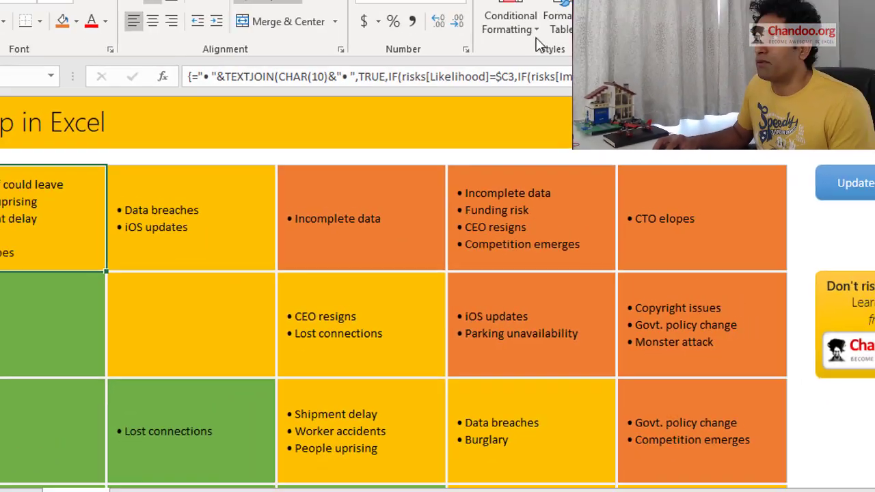
{"action": "left_click", "coordinate": [512, 22]}
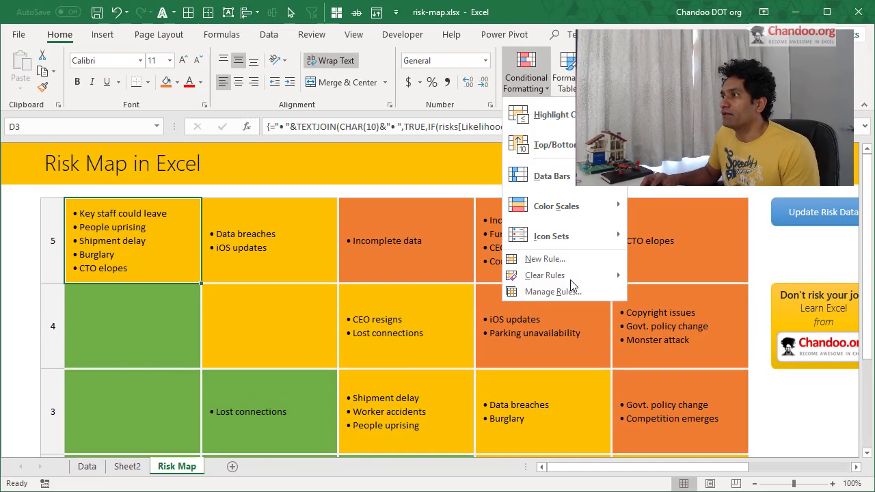
{"action": "left_click", "coordinate": [552, 287]}
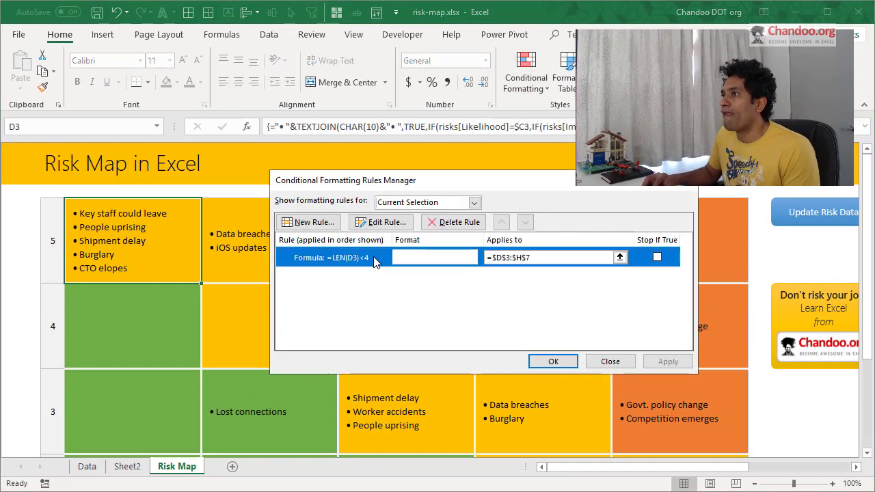
{"action": "double_click", "coordinate": [375, 262]}
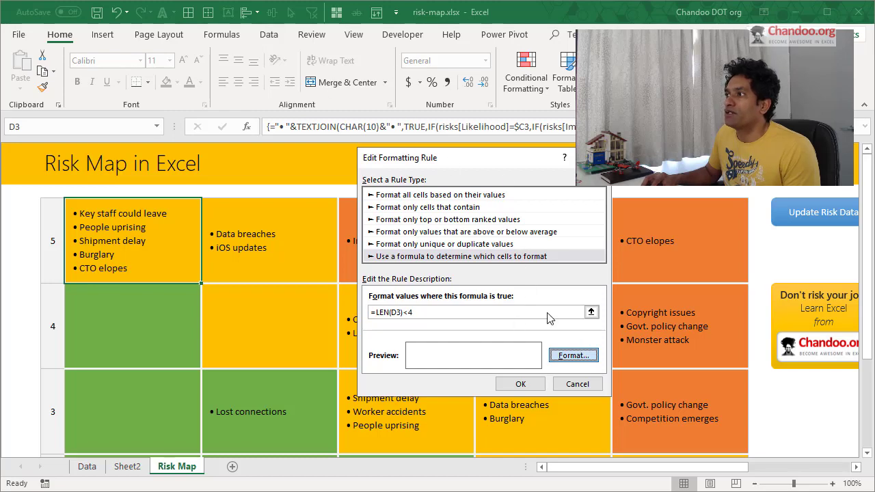
{"action": "left_click", "coordinate": [572, 356]}
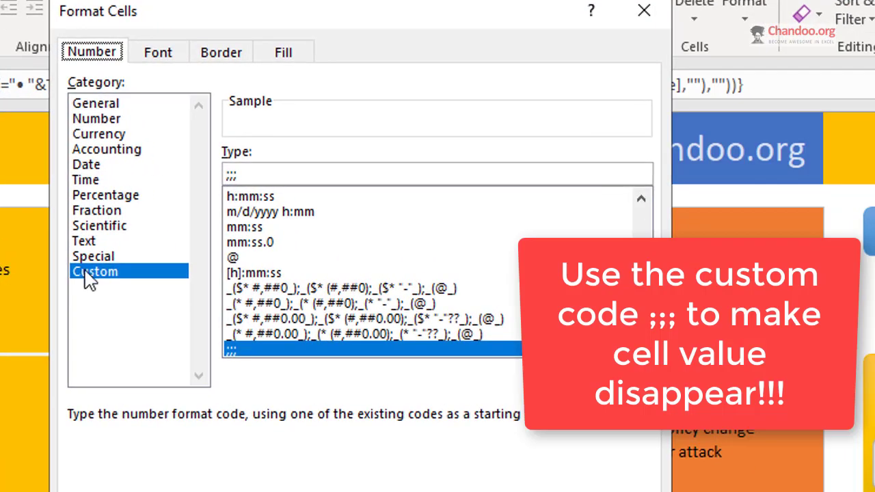
{"action": "left_click_drag", "start_coordinate": [272, 172], "coordinate": [219, 176]}
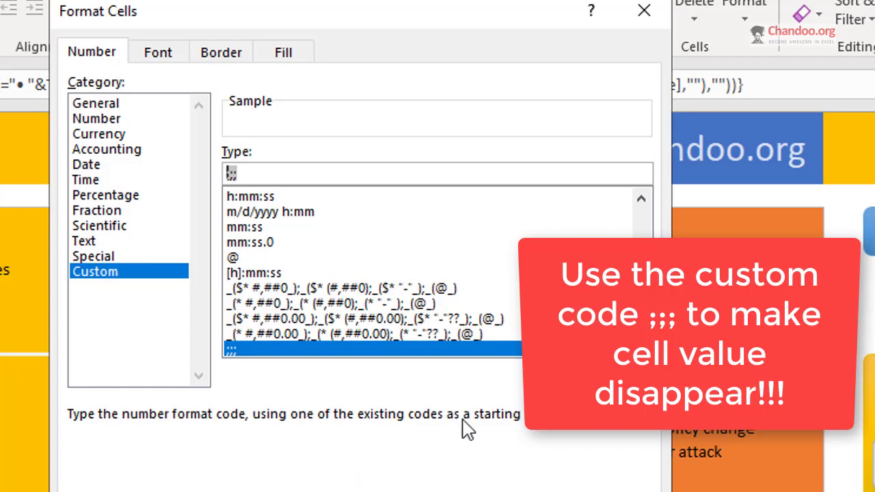
{"action": "key", "text": "Return"}
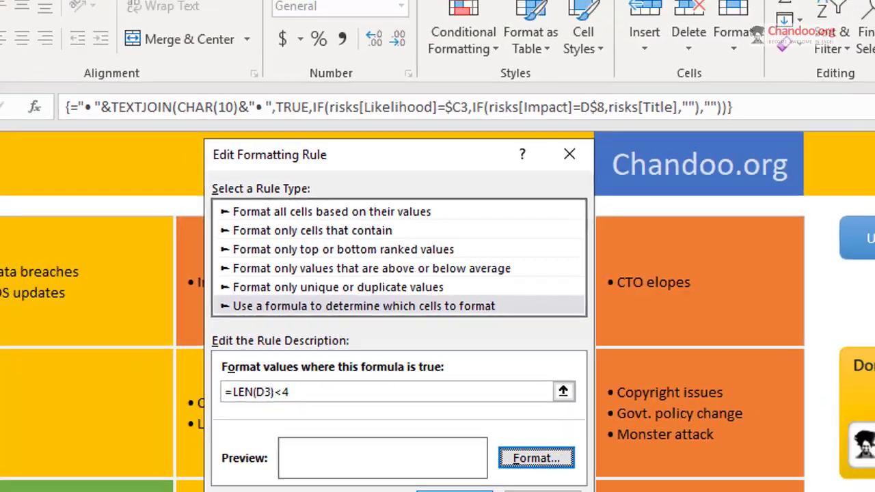
{"action": "key", "text": "Return"}
{"action": "key", "text": "Return"}
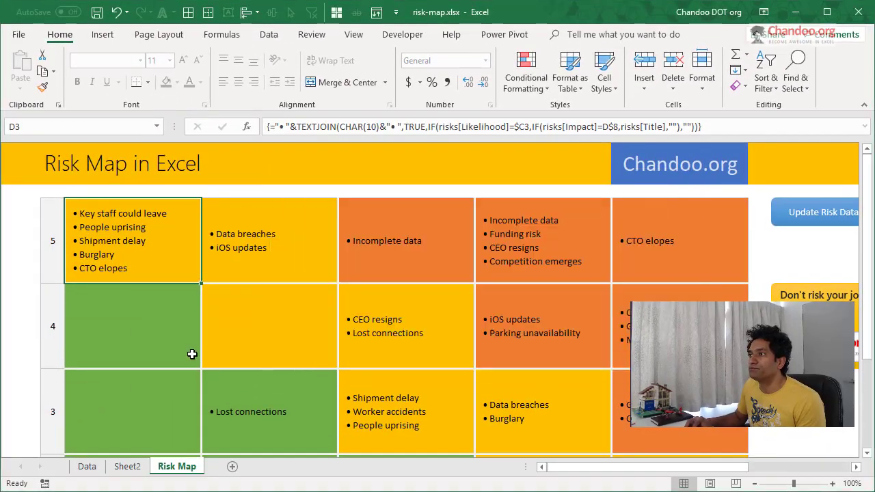
{"action": "left_click", "coordinate": [192, 354]}
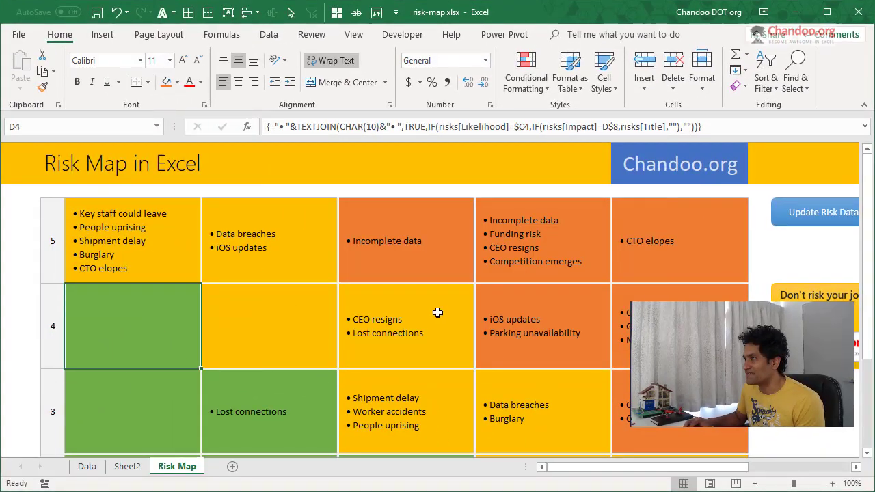
Zoom the Risk Map out two steps to 80% and scroll back to the top
{"action": "scroll", "coordinate": [438, 313], "scroll_direction": "down", "scroll_amount": 3}
{"action": "scroll", "coordinate": [439, 318], "scroll_direction": "up", "scroll_amount": 1}
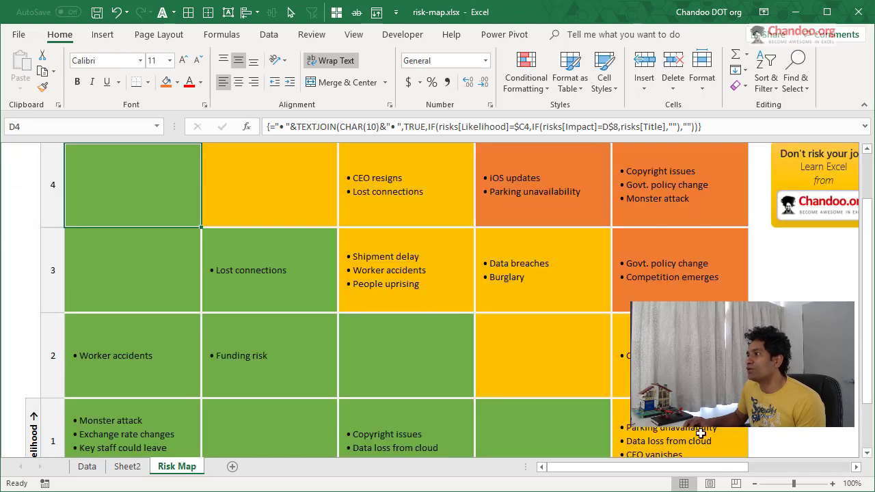
{"action": "left_click", "coordinate": [755, 484]}
{"action": "left_click", "coordinate": [755, 484]}
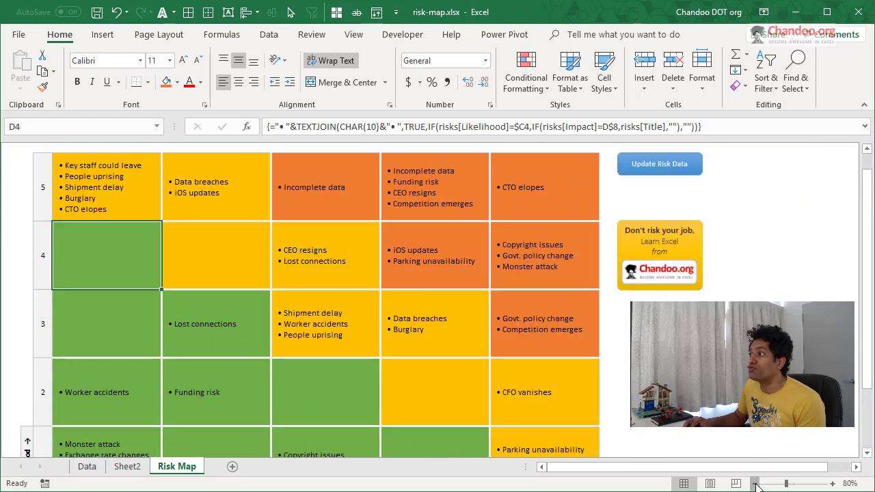
{"action": "scroll", "coordinate": [438, 301], "scroll_direction": "up", "scroll_amount": 1}
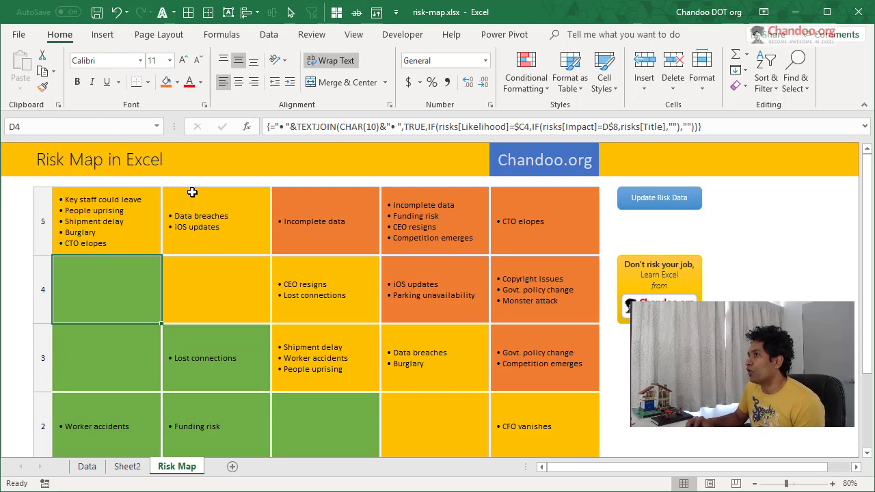
{"action": "scroll", "coordinate": [298, 363], "scroll_direction": "down", "scroll_amount": 1}
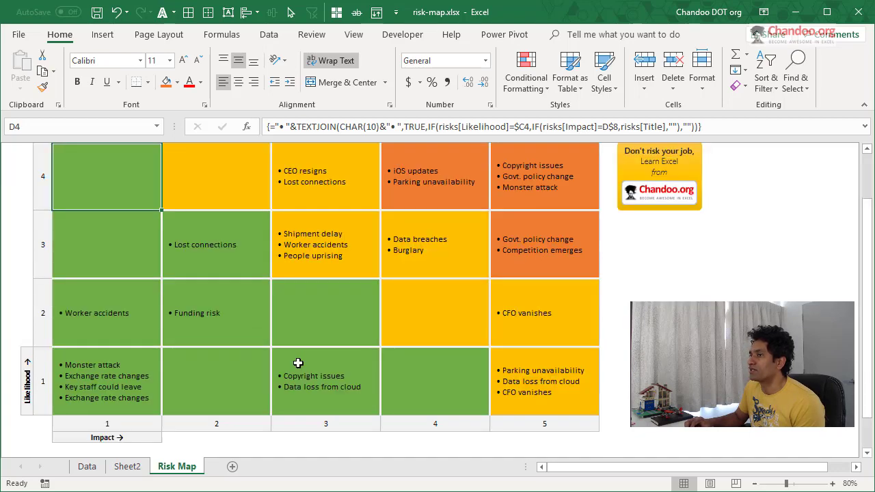
{"action": "scroll", "coordinate": [298, 363], "scroll_direction": "up", "scroll_amount": 1}
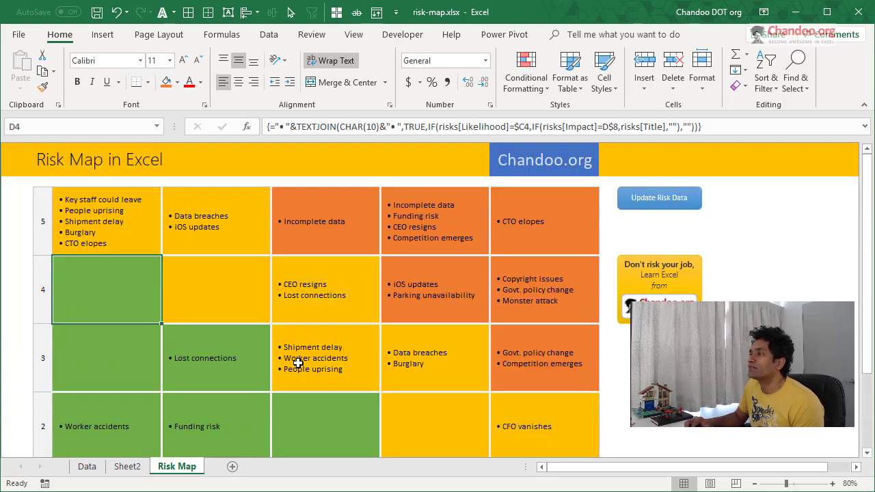